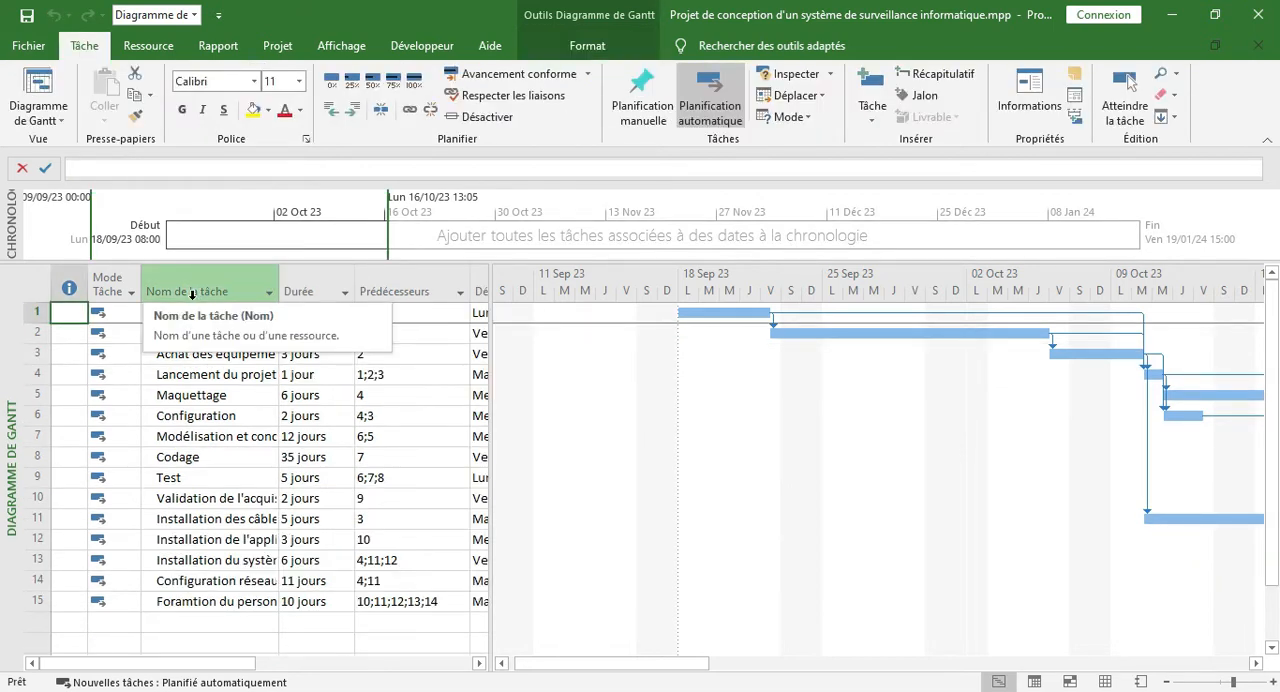
# Show the project summary task in the Gantt table and widen the task name column so the full names fit
pyautogui.click(587, 45)
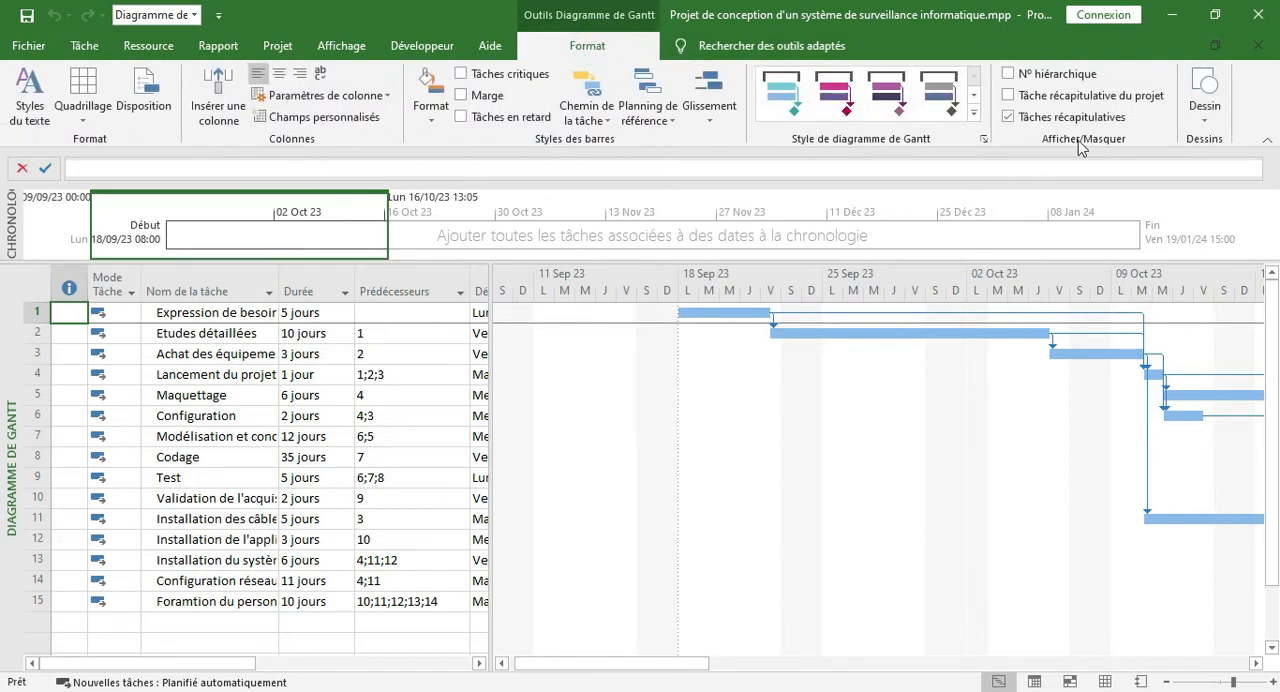
pyautogui.click(1009, 96)
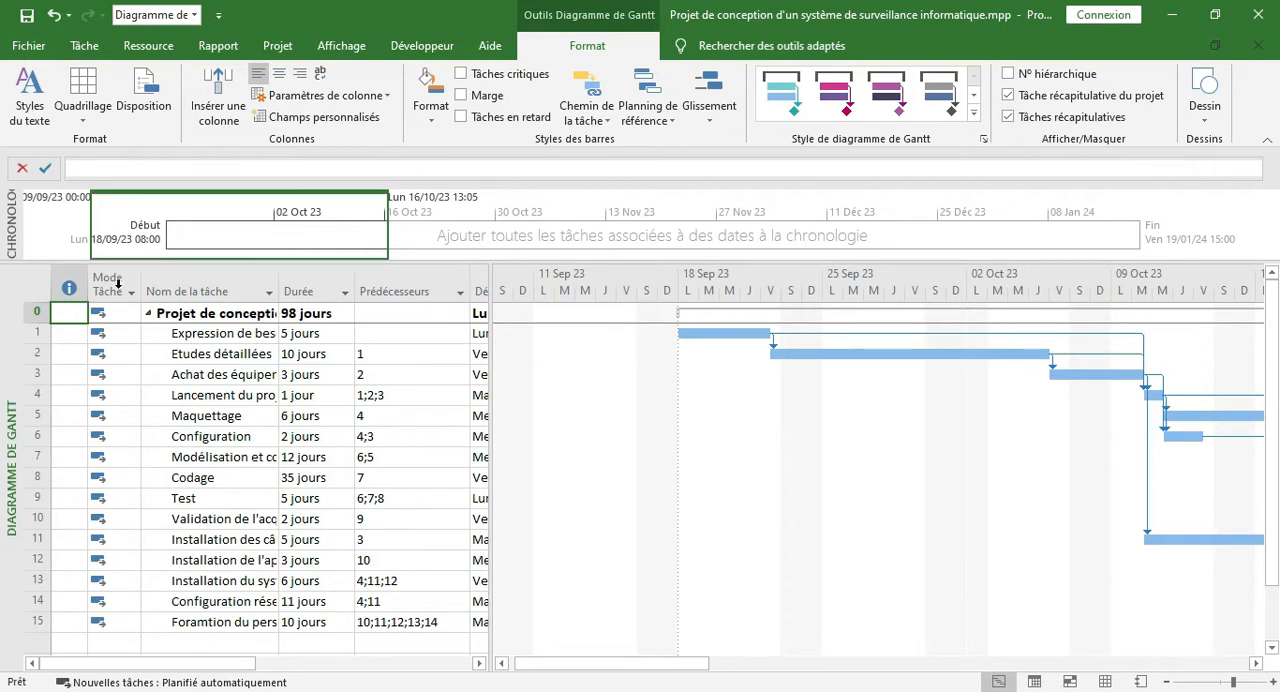
pyautogui.moveTo(278, 288); pyautogui.dragTo(330, 288)
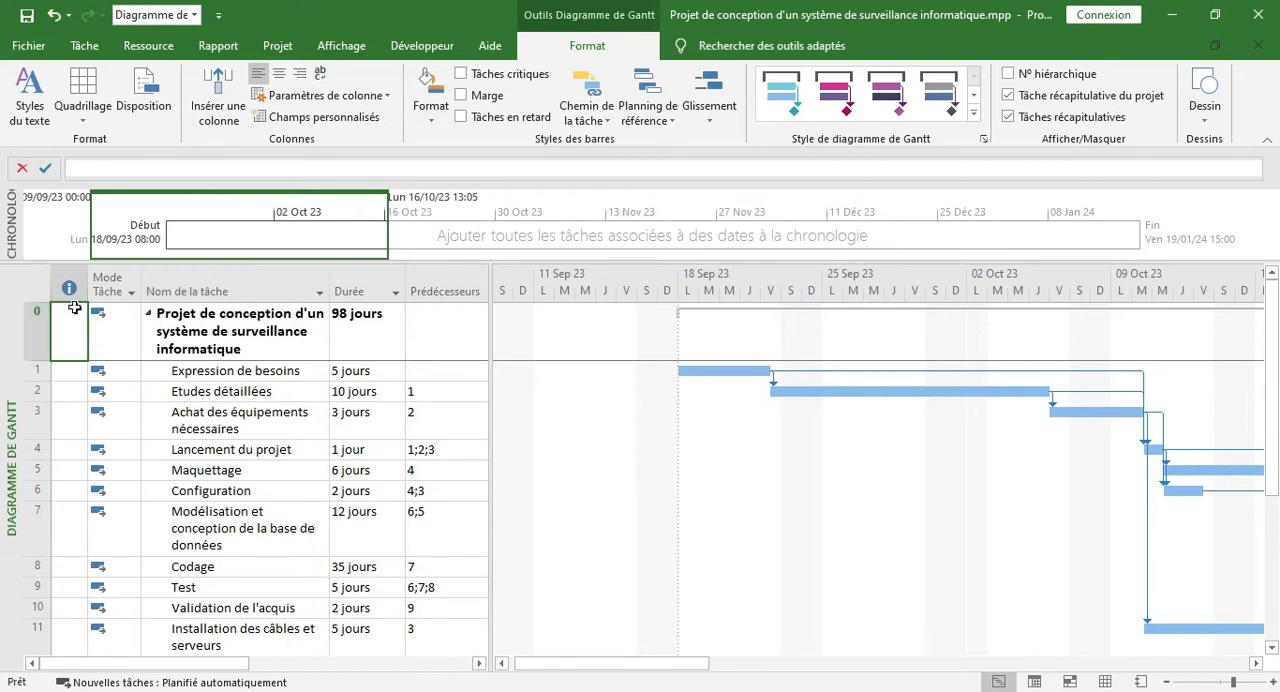
# Examine the project summary task's duration, and collapse and re-expand its outline to review the tasks it contains
pyautogui.click(360, 318)
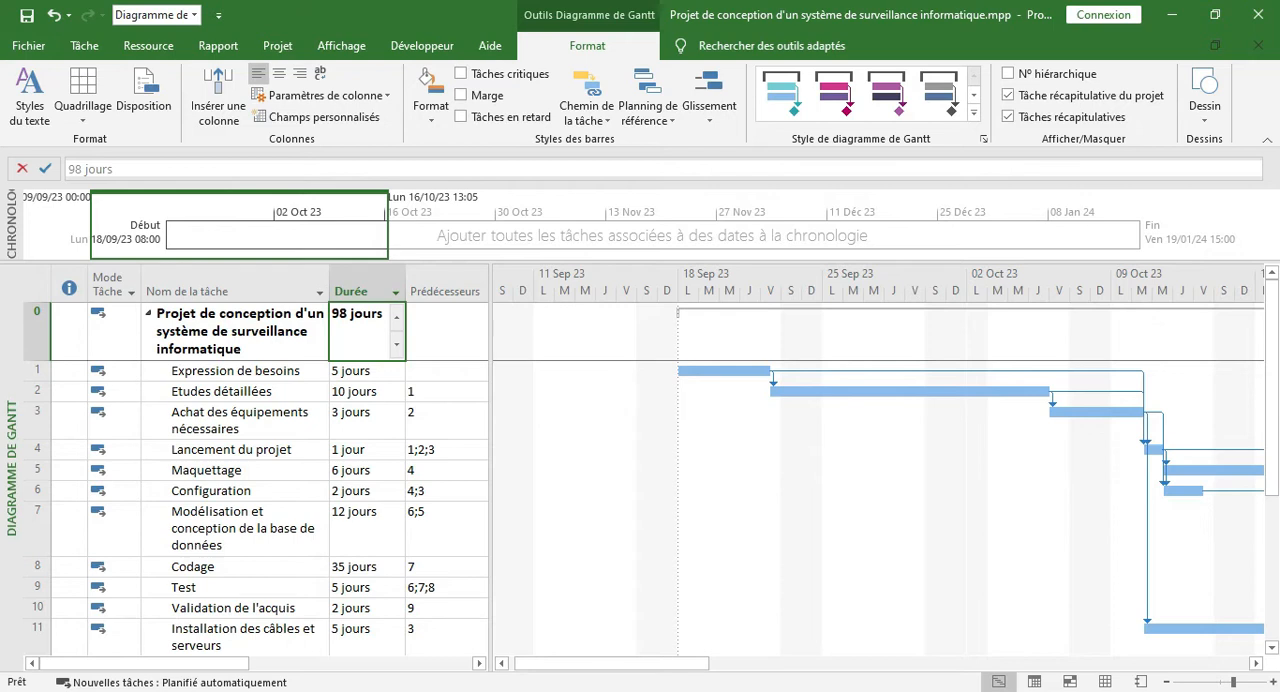
pyautogui.click(150, 316)
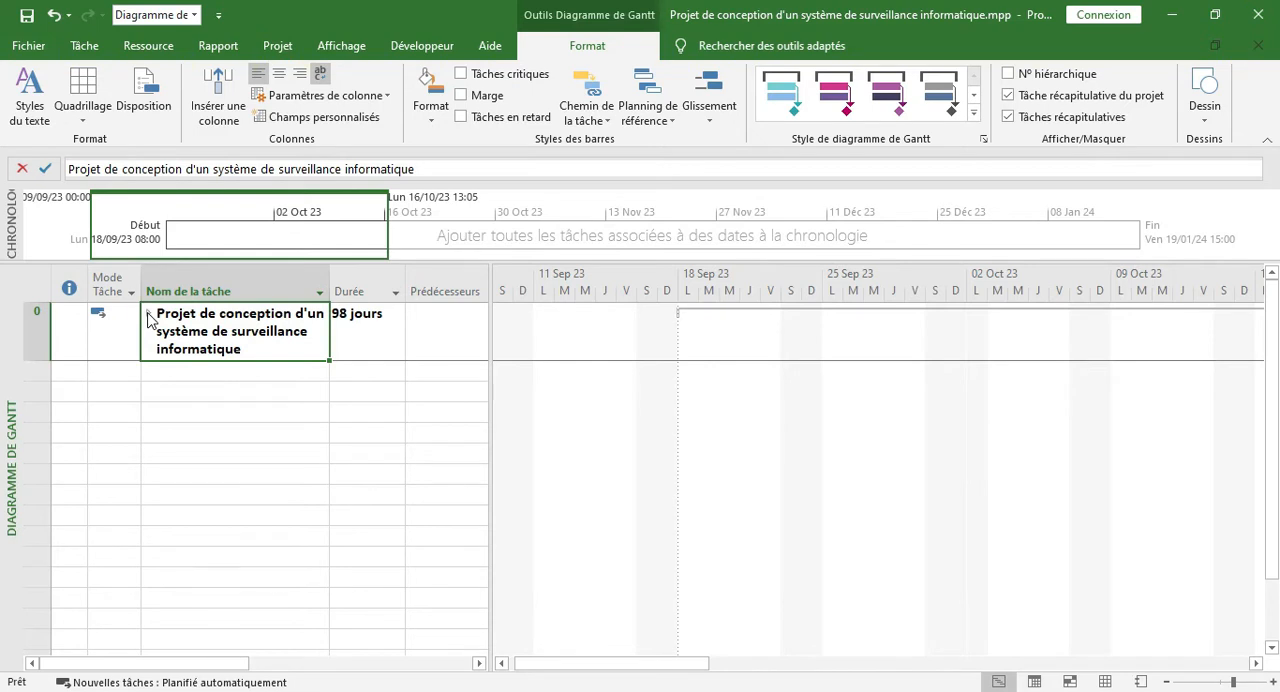
pyautogui.click(150, 316)
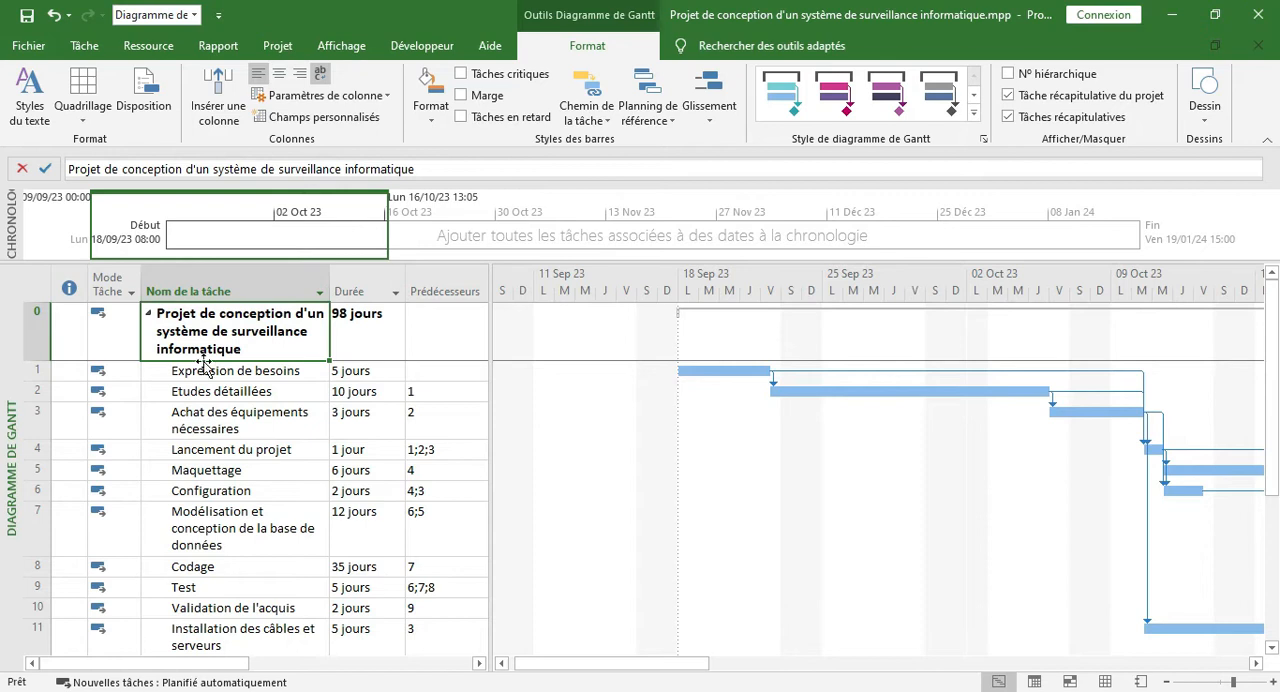
pyautogui.click(233, 375)
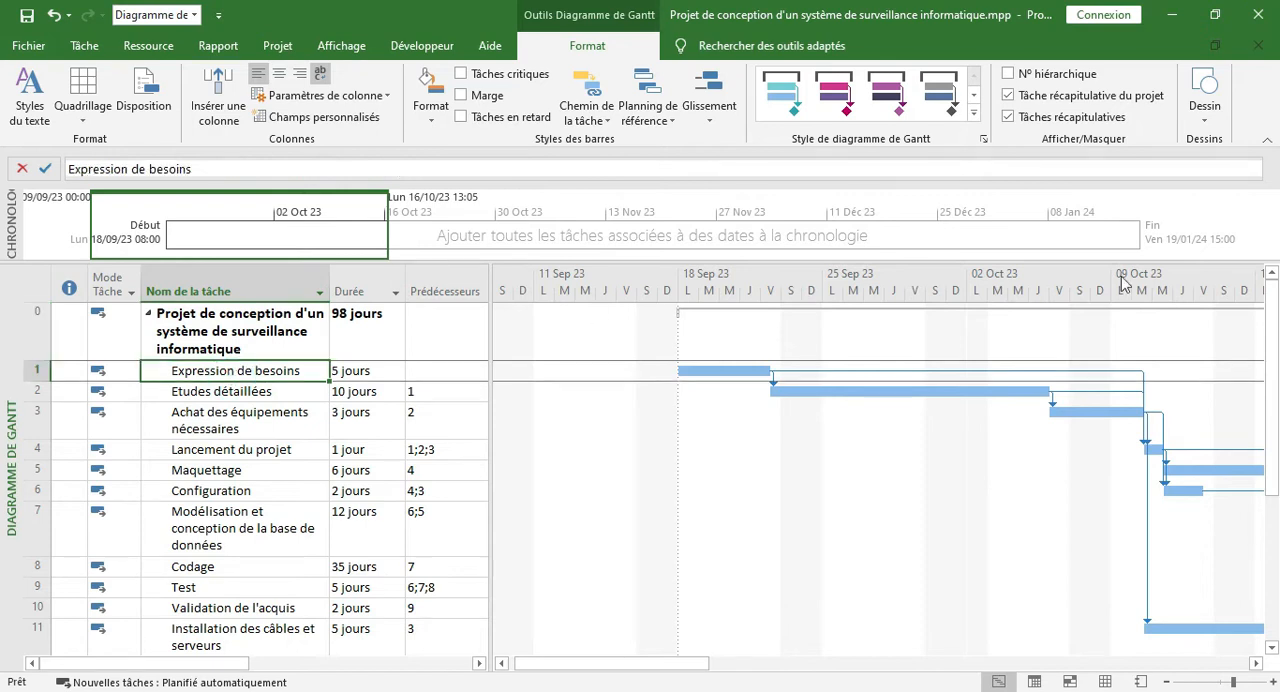
pyautogui.moveTo(1274, 308); pyautogui.dragTo(1276, 318)
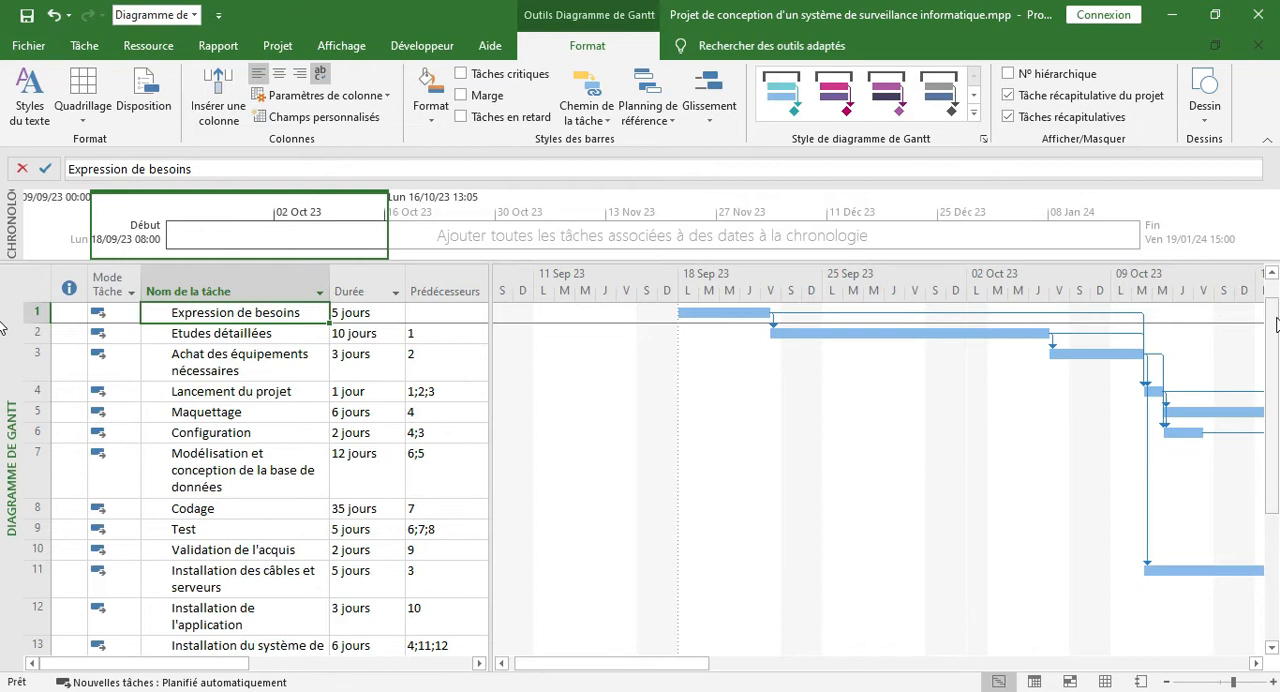
pyautogui.moveTo(1276, 320); pyautogui.dragTo(1276, 310)
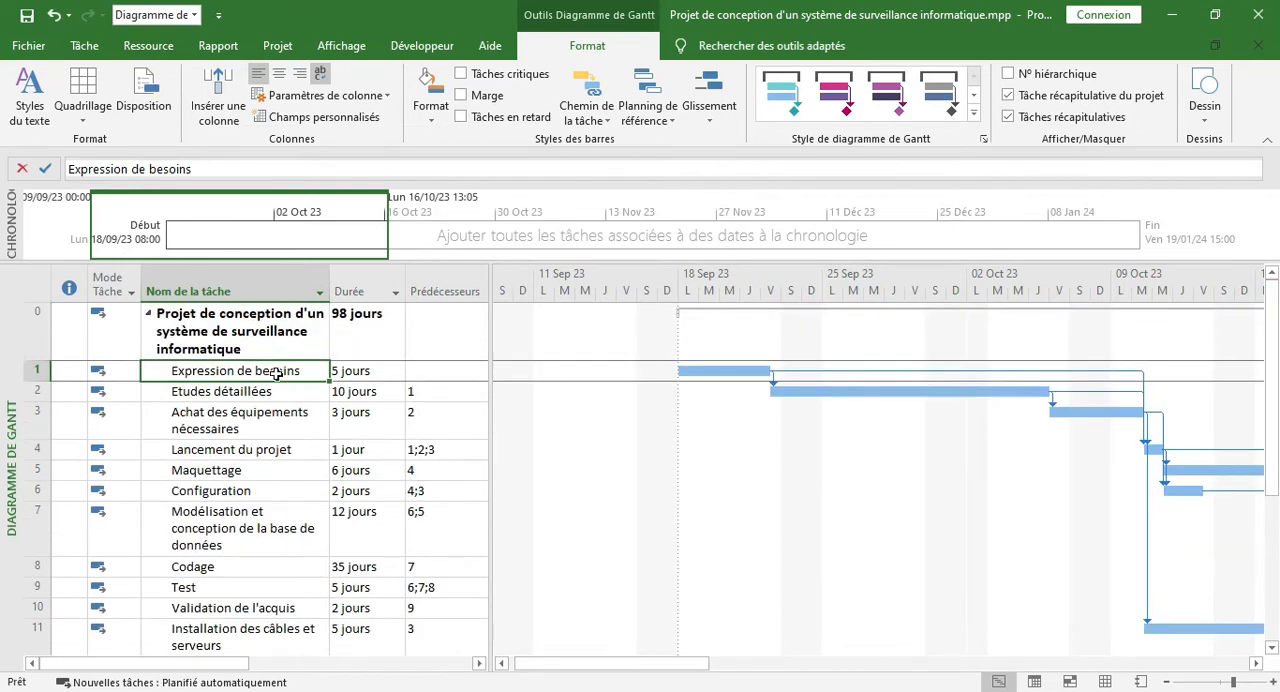
# Group the tasks from Expression de besoins through Lancement du projet under a new summary task named "Preaparatoire"
pyautogui.moveTo(277, 373); pyautogui.dragTo(275, 442)
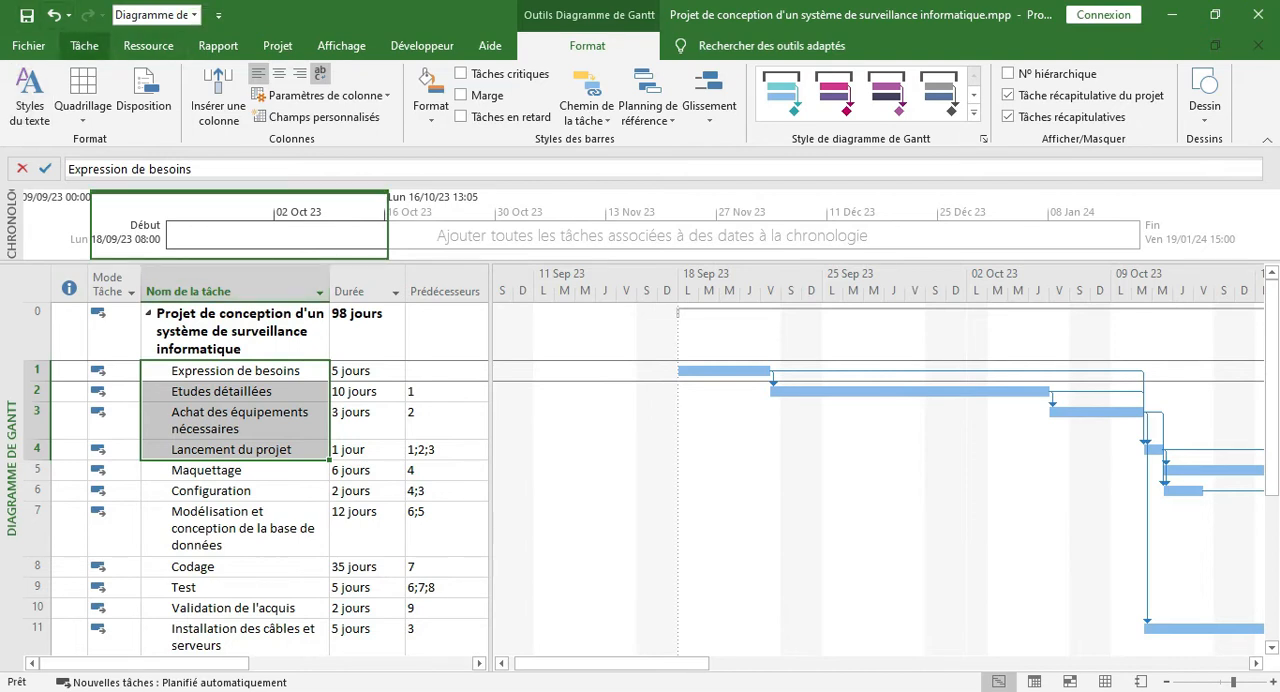
pyautogui.click(84, 45)
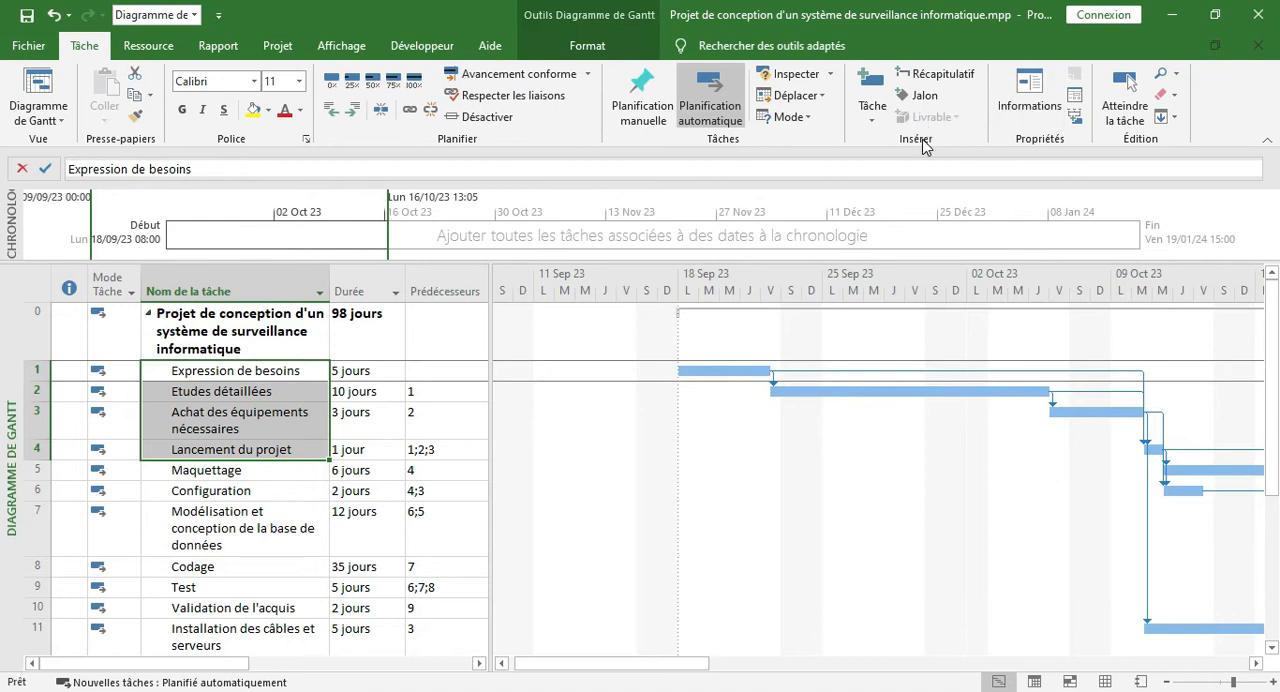
pyautogui.click(943, 78)
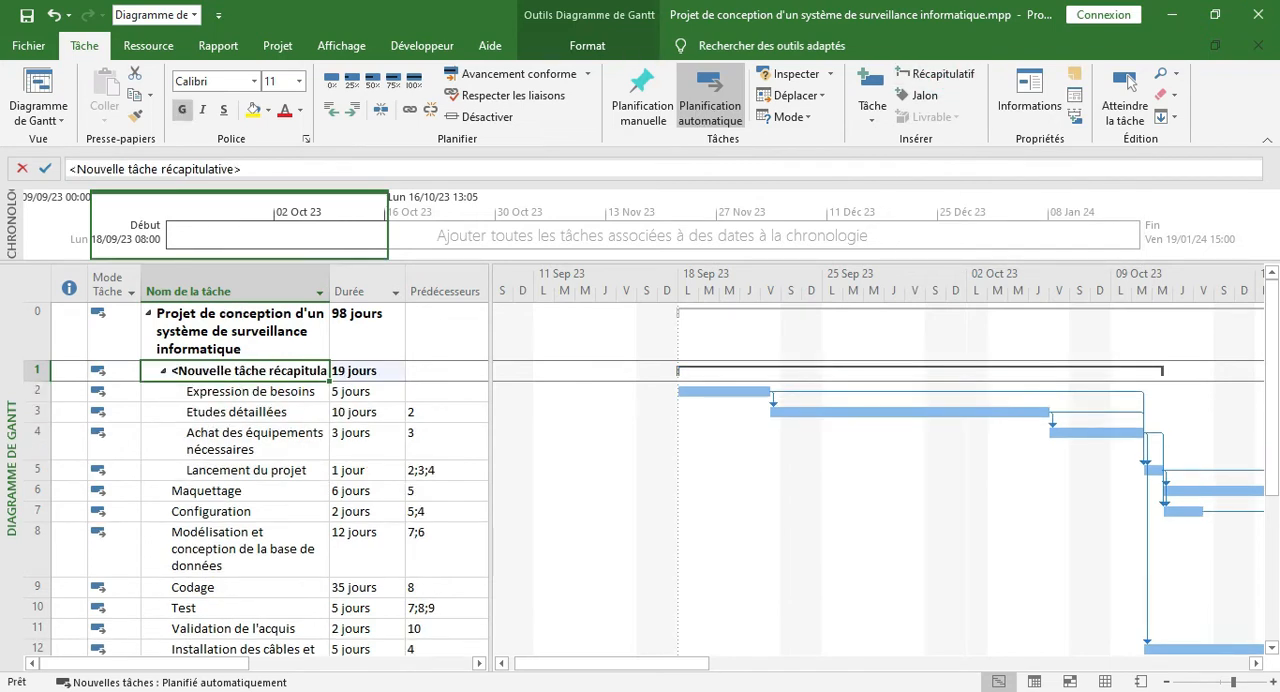
pyautogui.write("projet de conception d'un système de surveillance informatique")
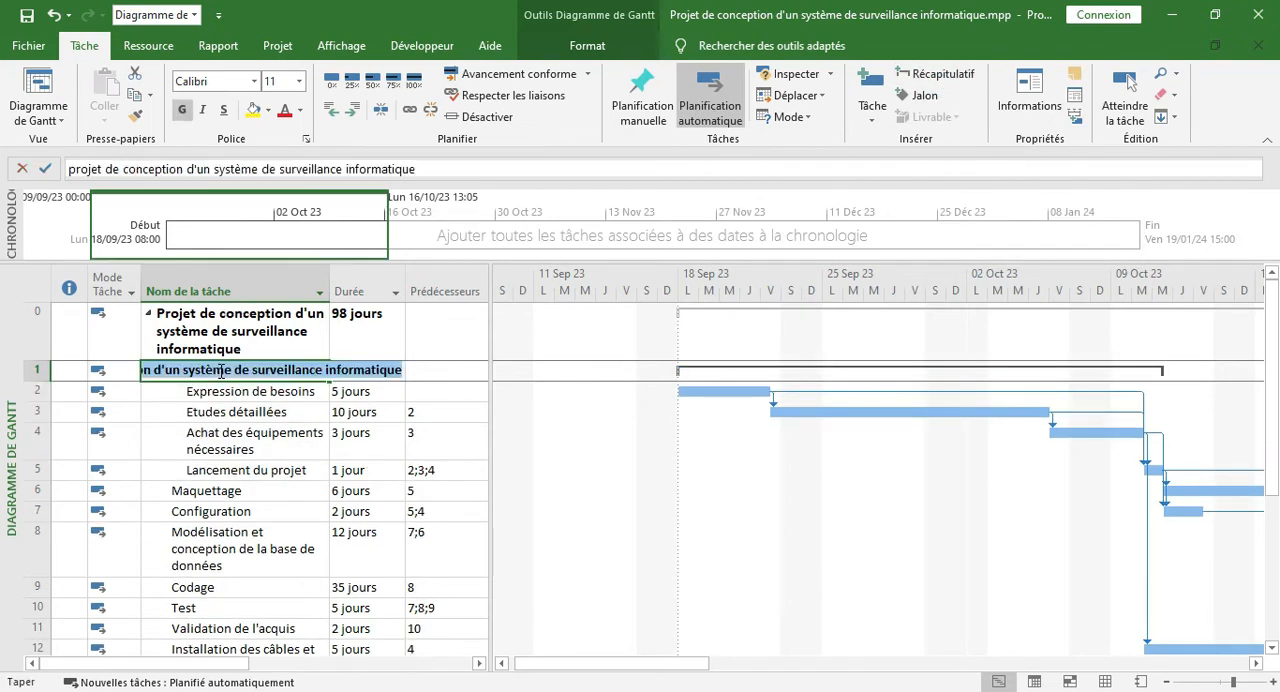
pyautogui.write('Preaparatoire')
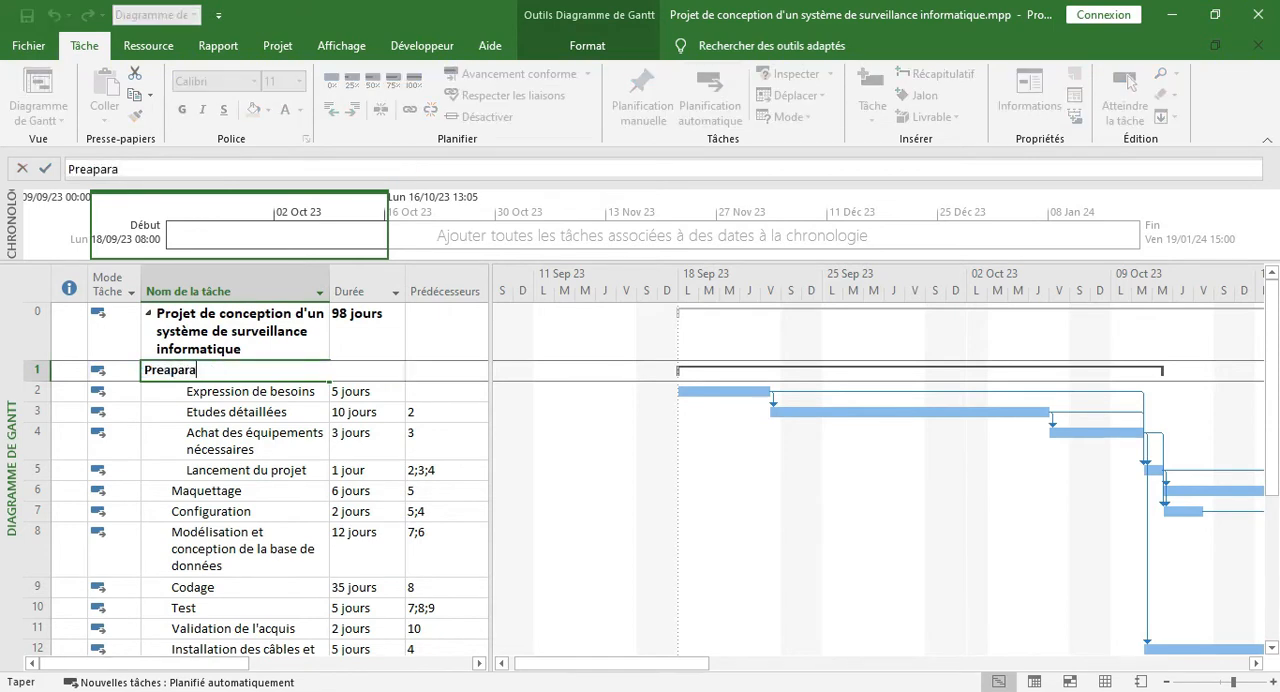
pyautogui.press('Return')
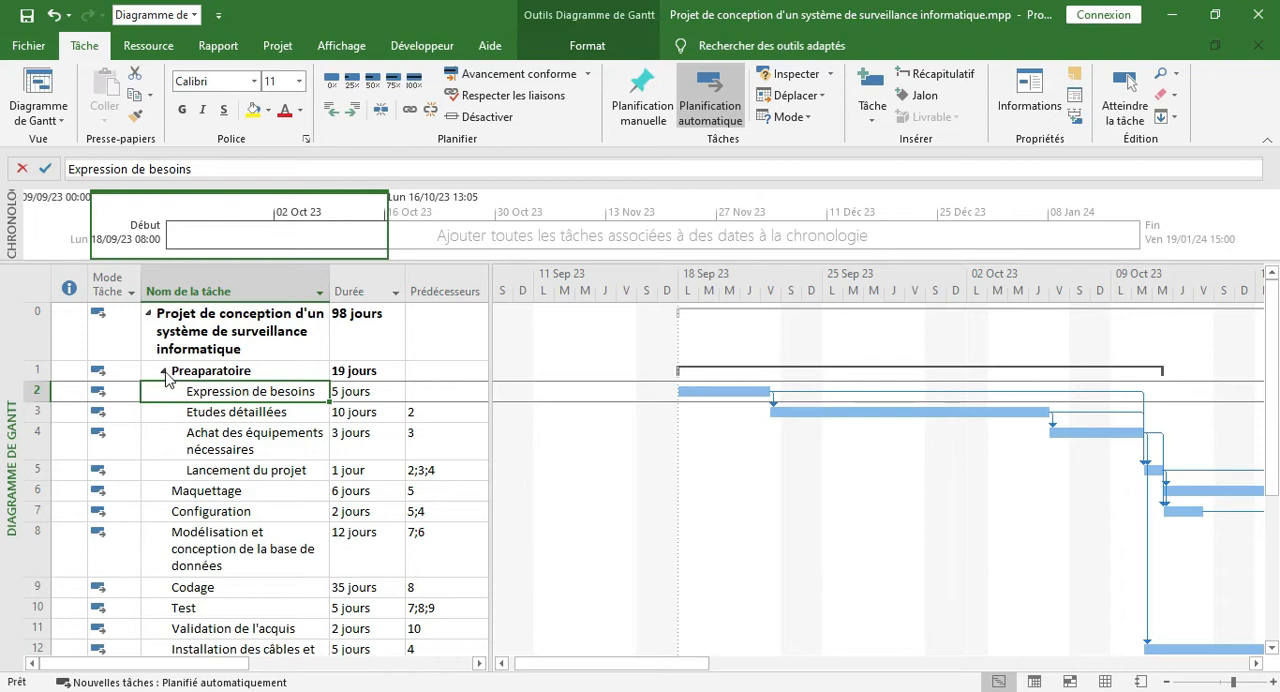
# Collapse and re-expand the Preaparatoire summary task, and examine its four subtasks and total duration
pyautogui.click(163, 373)
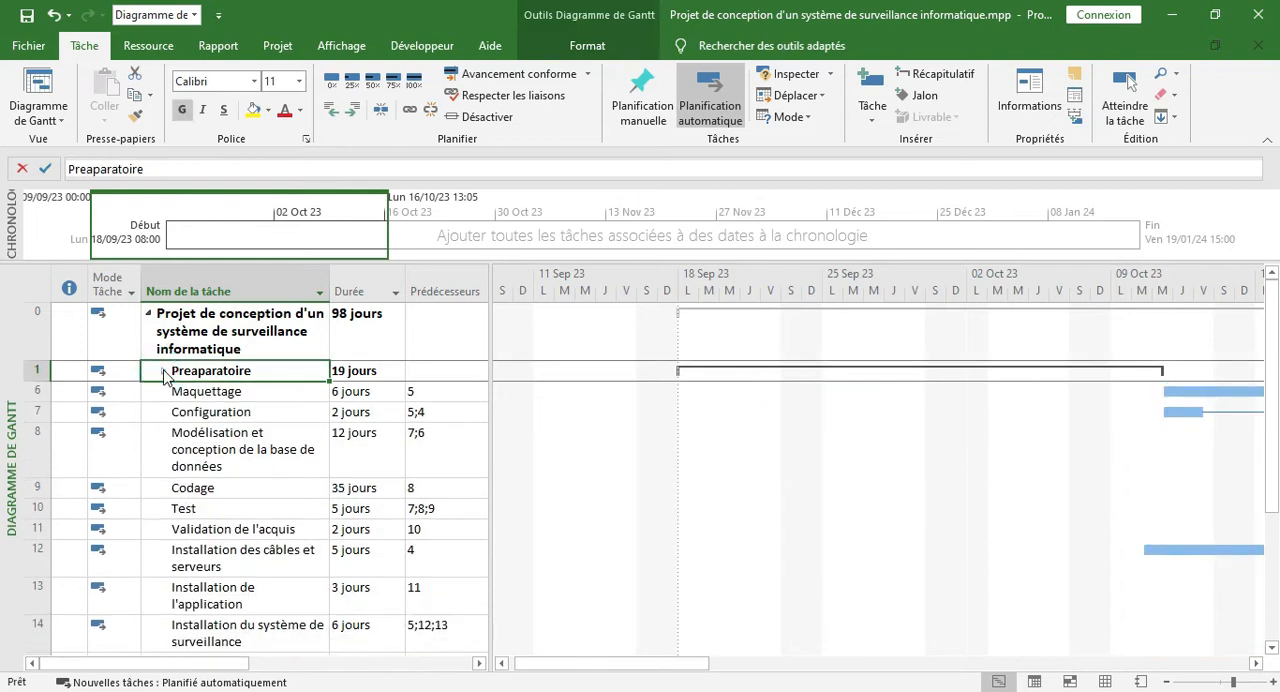
pyautogui.click(164, 373)
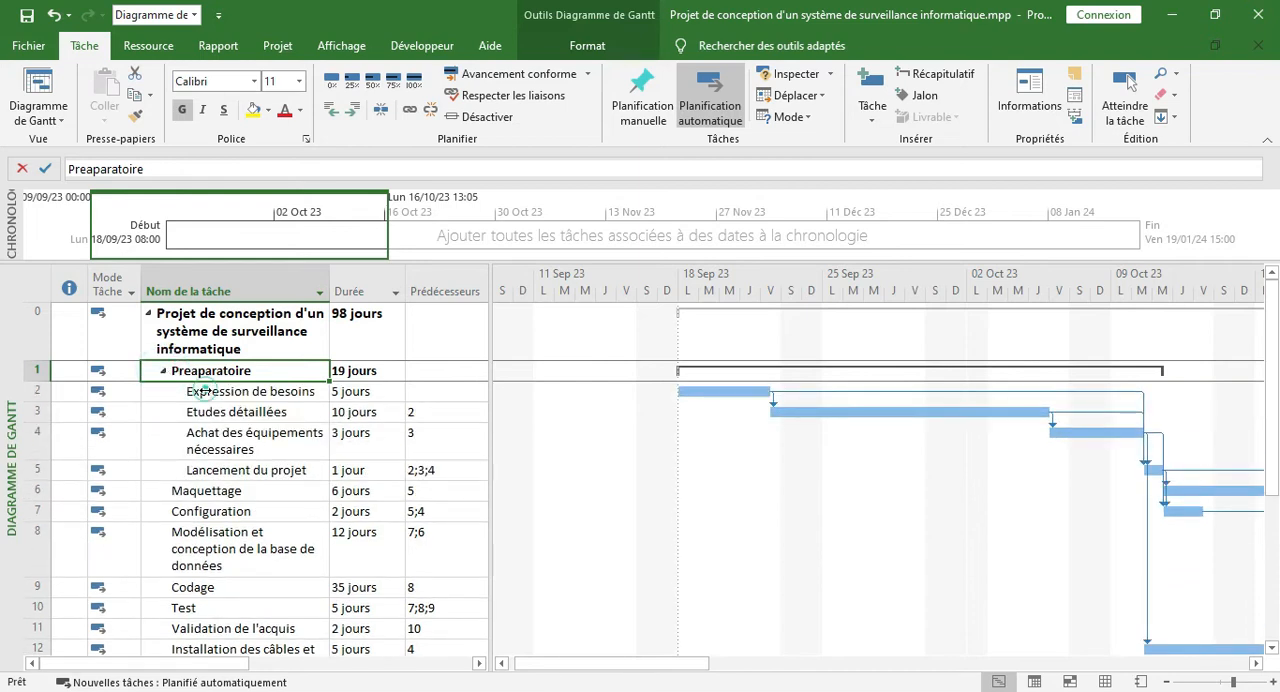
pyautogui.click(201, 393)
pyautogui.moveTo(201, 393); pyautogui.dragTo(205, 466)
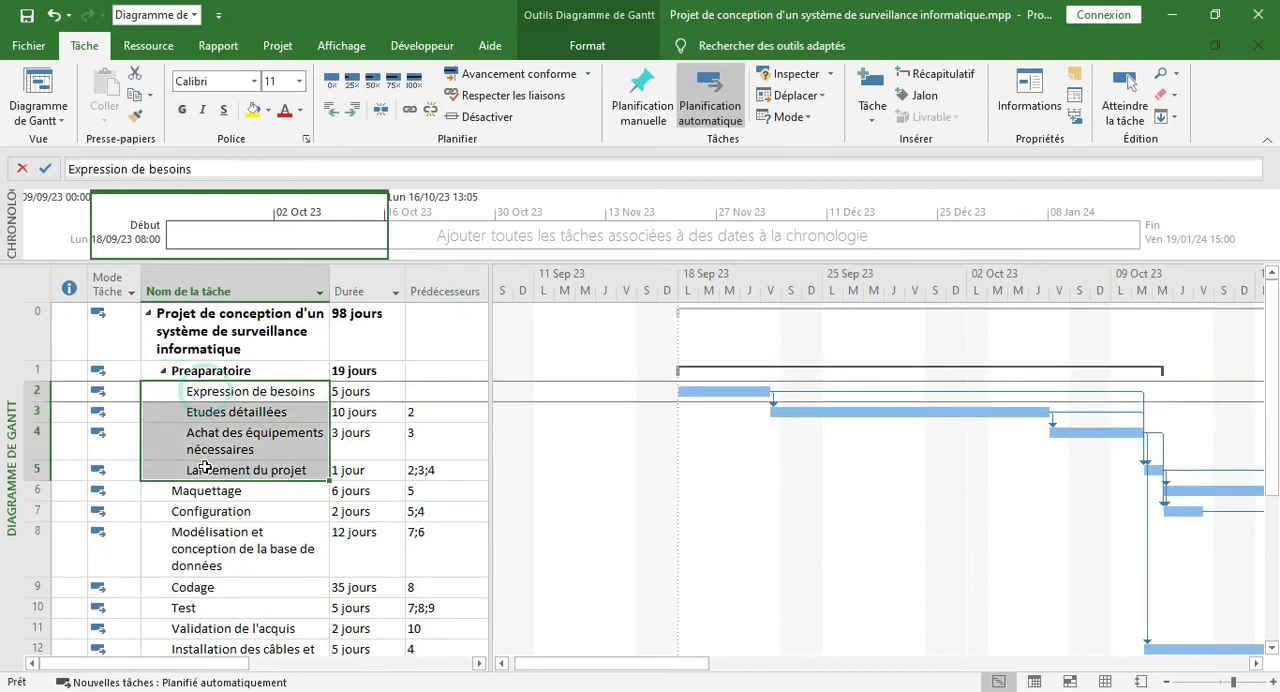
pyautogui.doubleClick(164, 375)
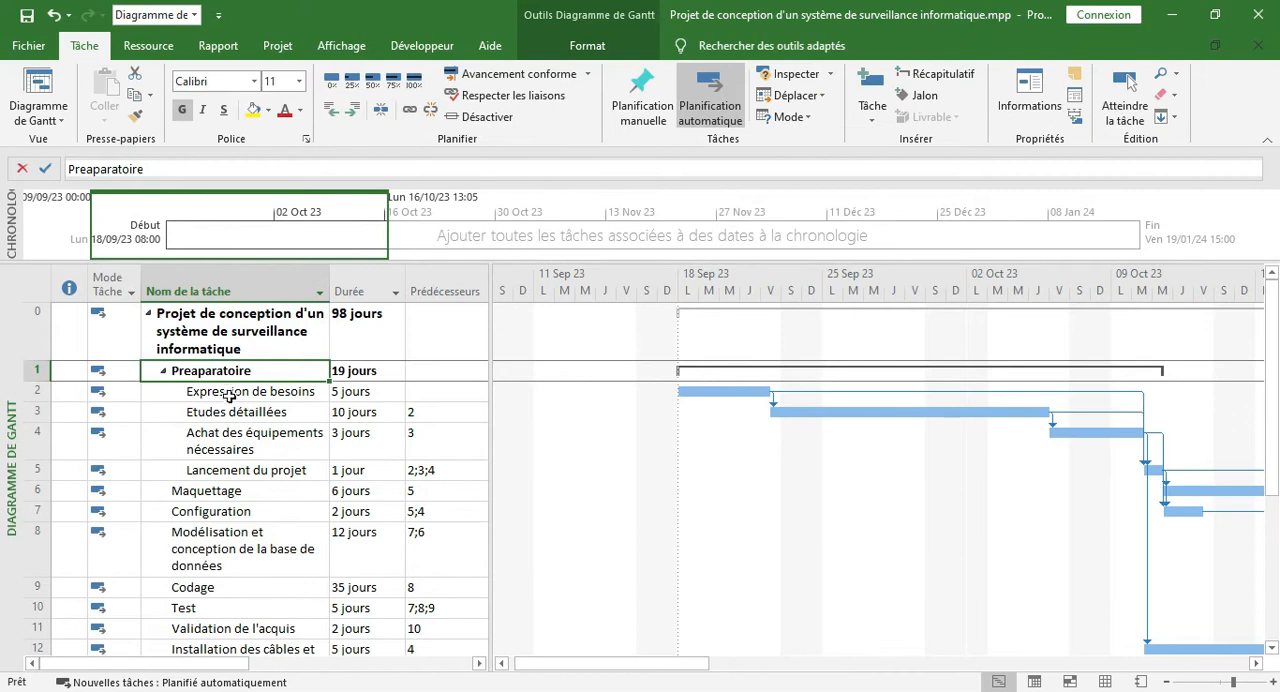
pyautogui.click(230, 394)
pyautogui.moveTo(230, 394); pyautogui.dragTo(236, 466)
pyautogui.click(369, 370)
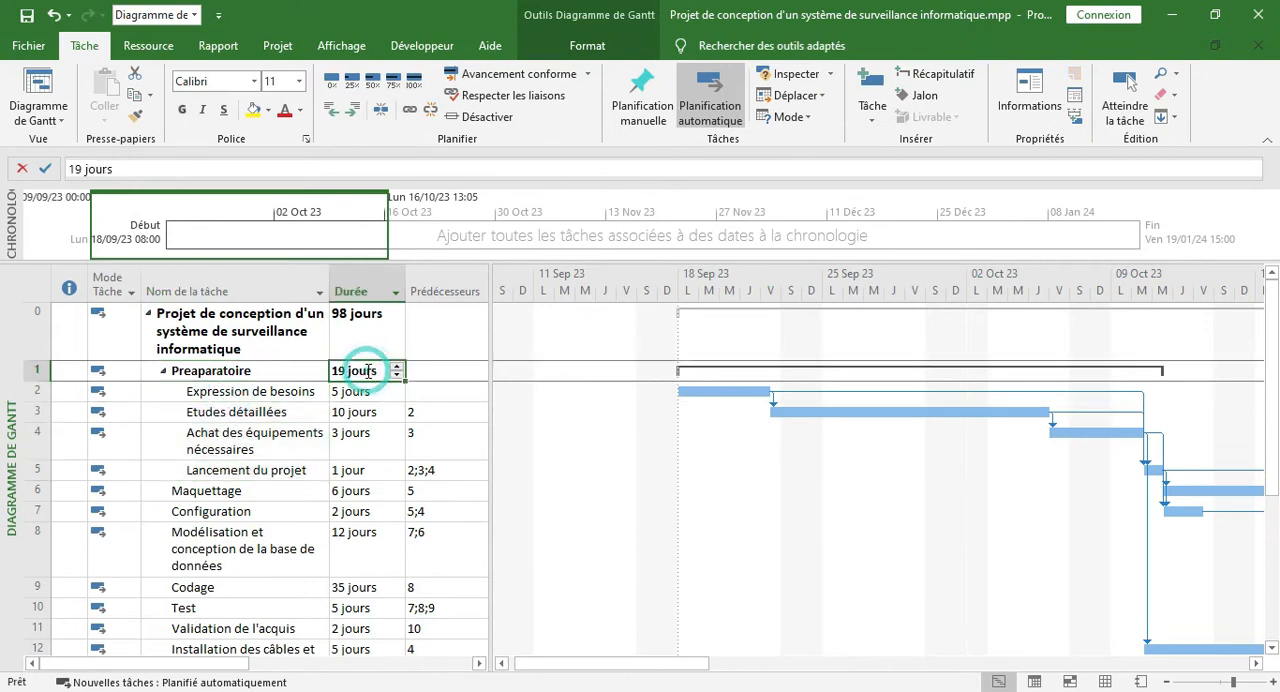
pyautogui.click(250, 392)
pyautogui.click(212, 438)
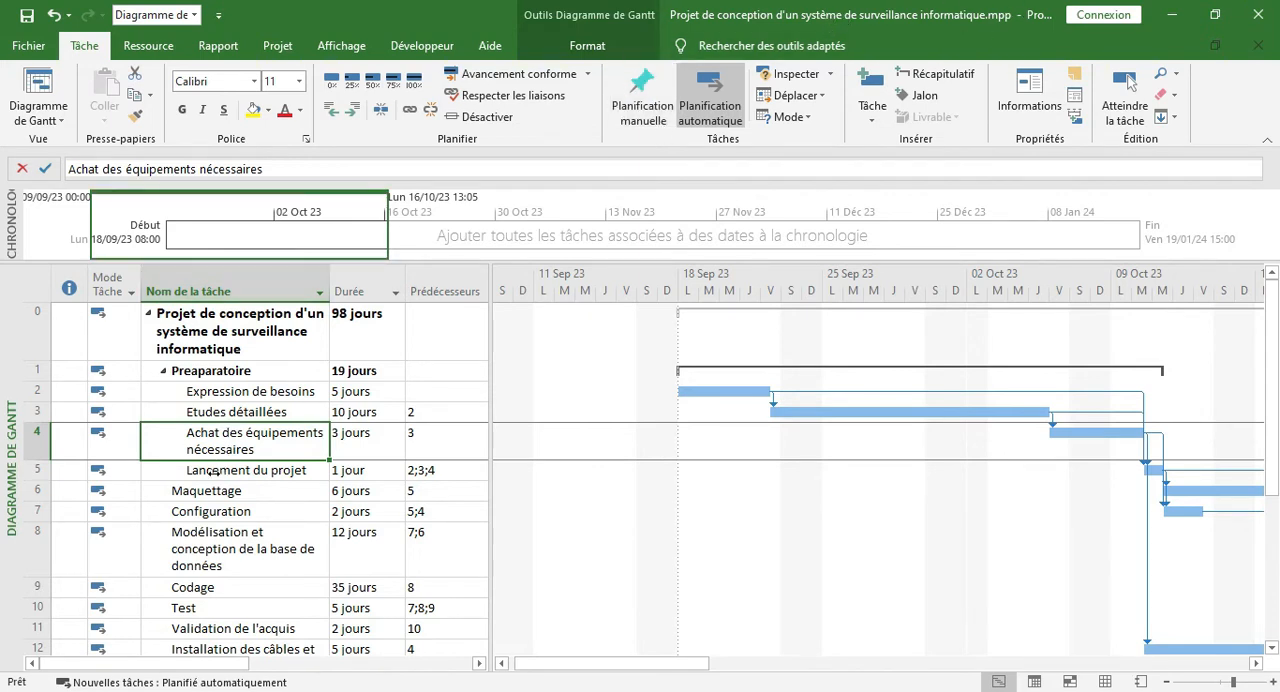
# Group the tasks from Maquettage through Configuration réseau under a new summary task named "Mise en Œuvre"
pyautogui.scroll(-3, 5, 330)
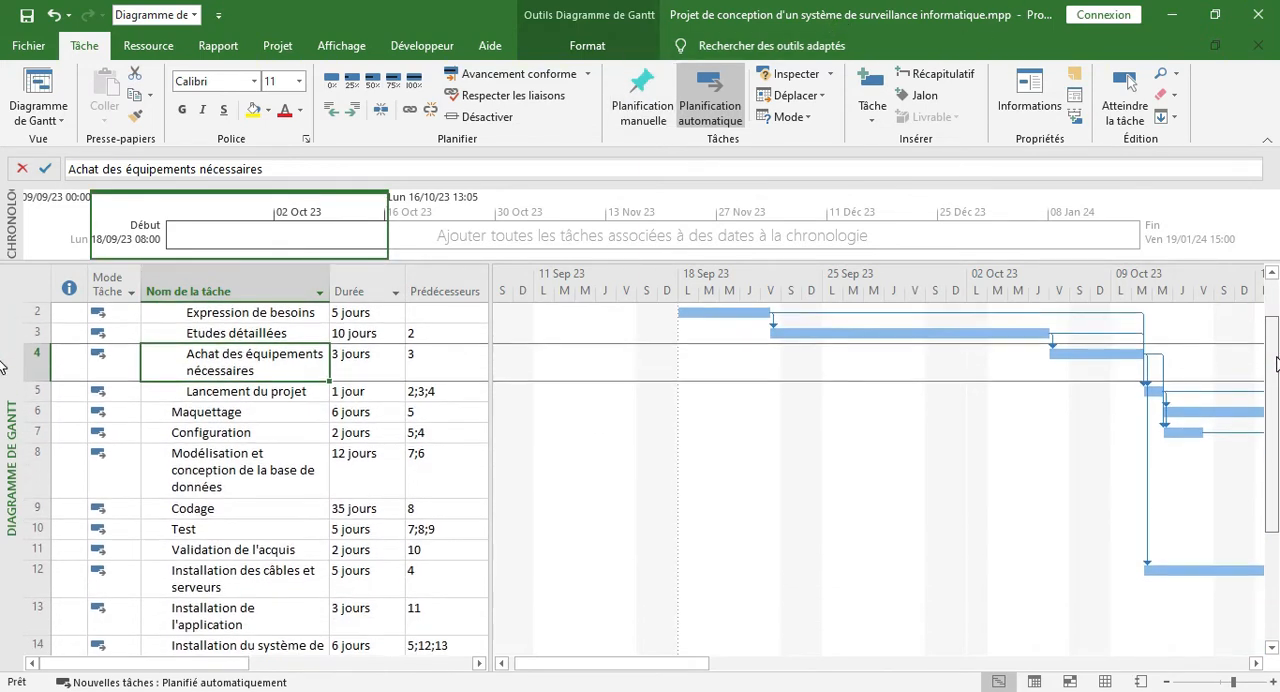
pyautogui.scroll(-1, 5, 400)
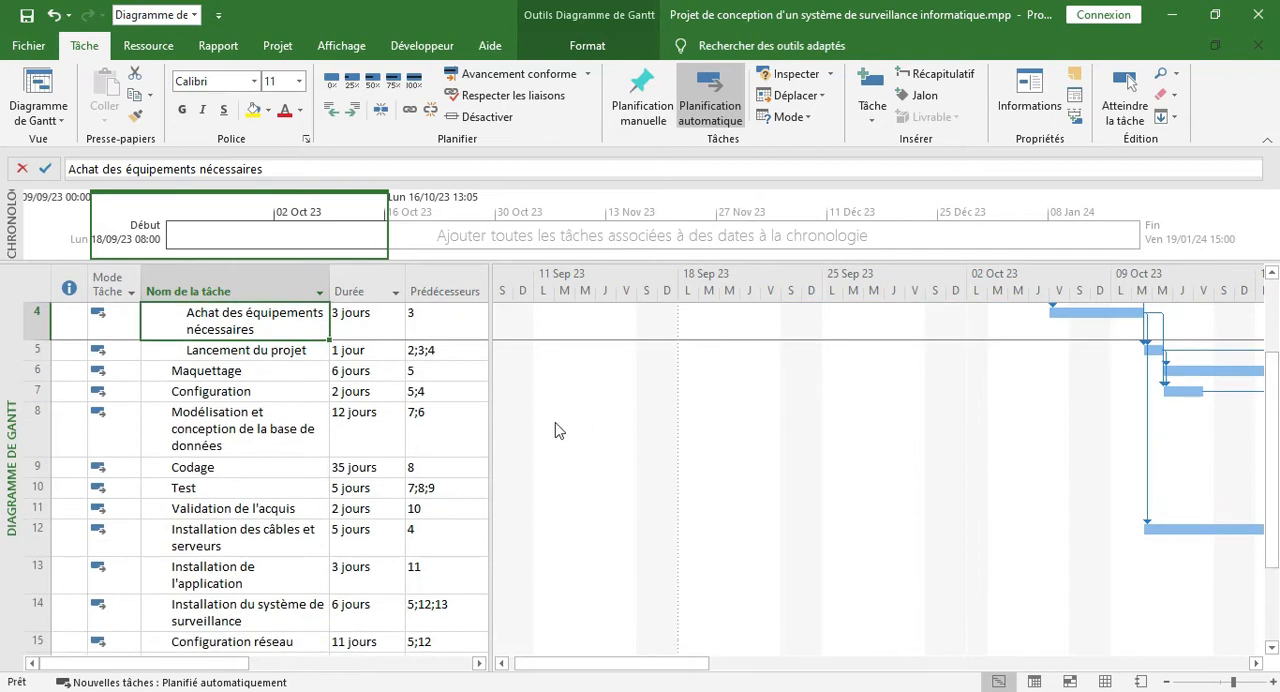
pyautogui.click(189, 370)
pyautogui.moveTo(189, 370); pyautogui.dragTo(210, 641)
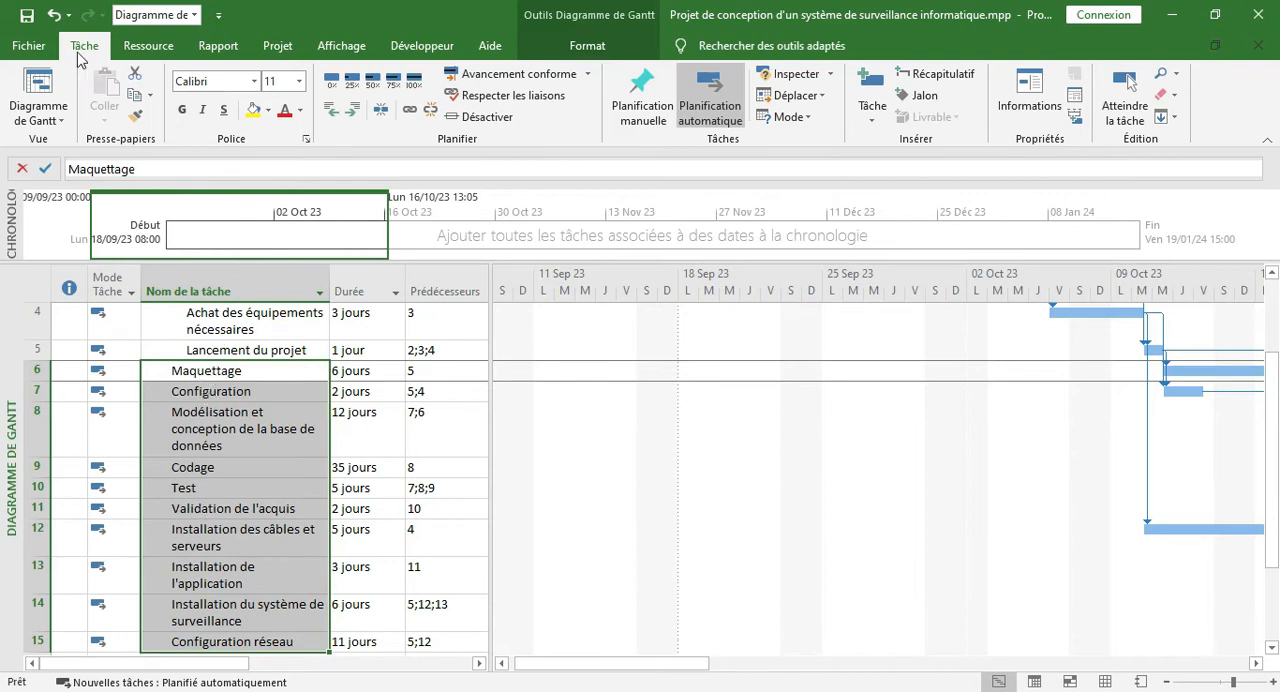
pyautogui.click(938, 82)
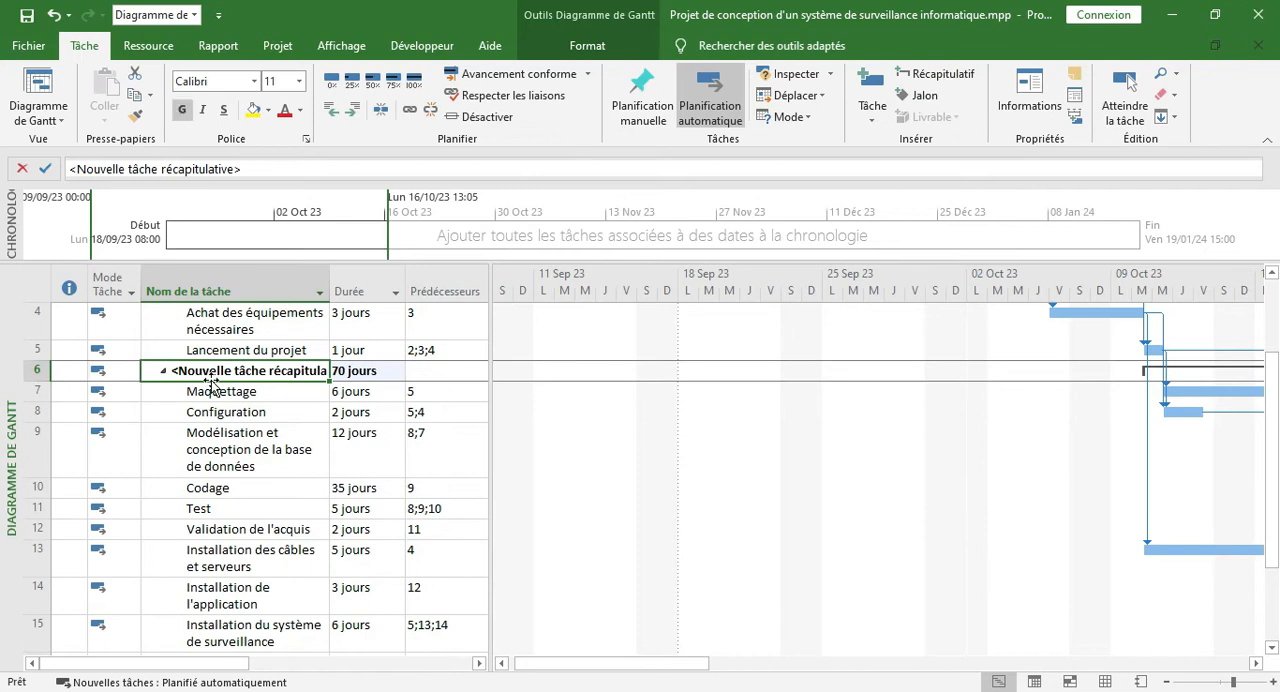
pyautogui.write('Mise en Œuvre')
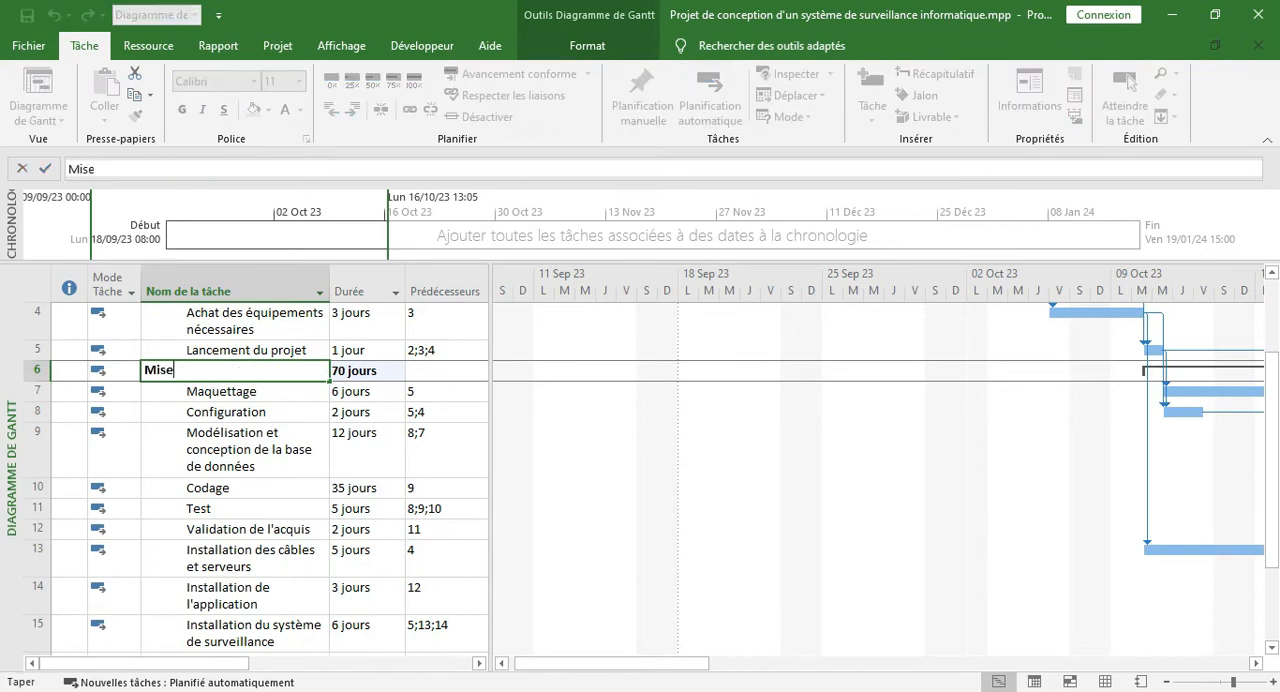
pyautogui.press('Return')
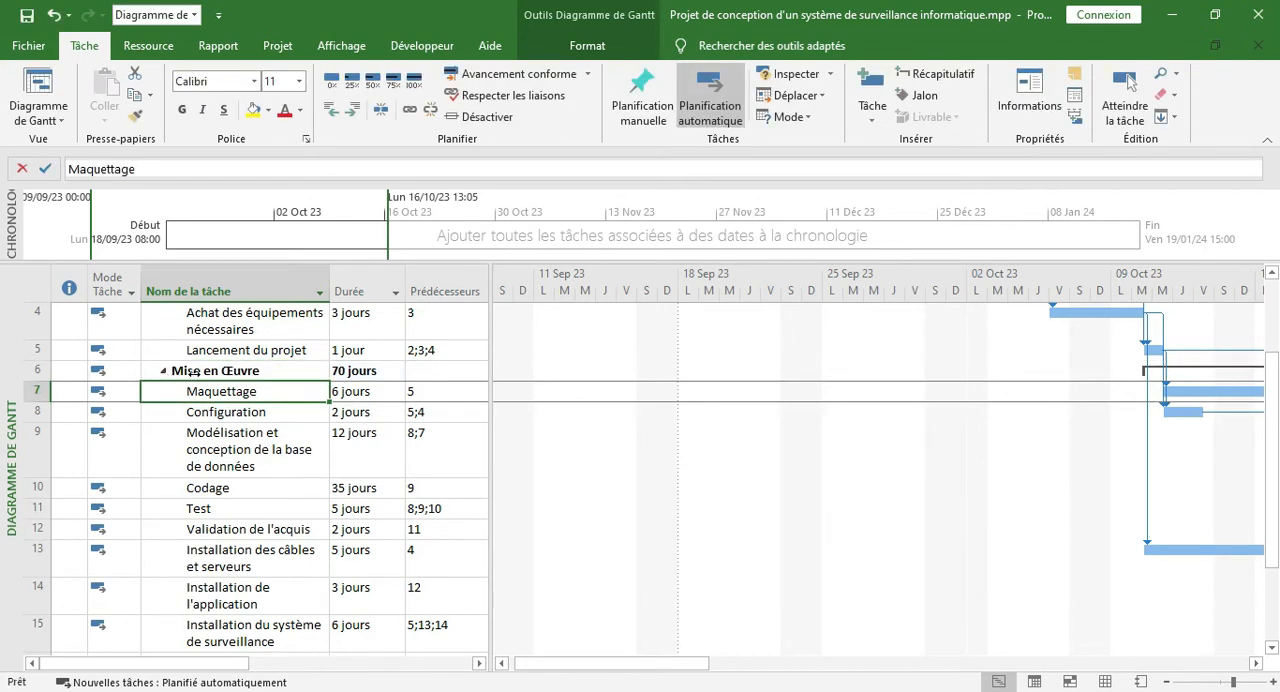
# Check the duration of the Mise en Œuvre summary task, and collapse and re-expand its subtasks
pyautogui.click(350, 370)
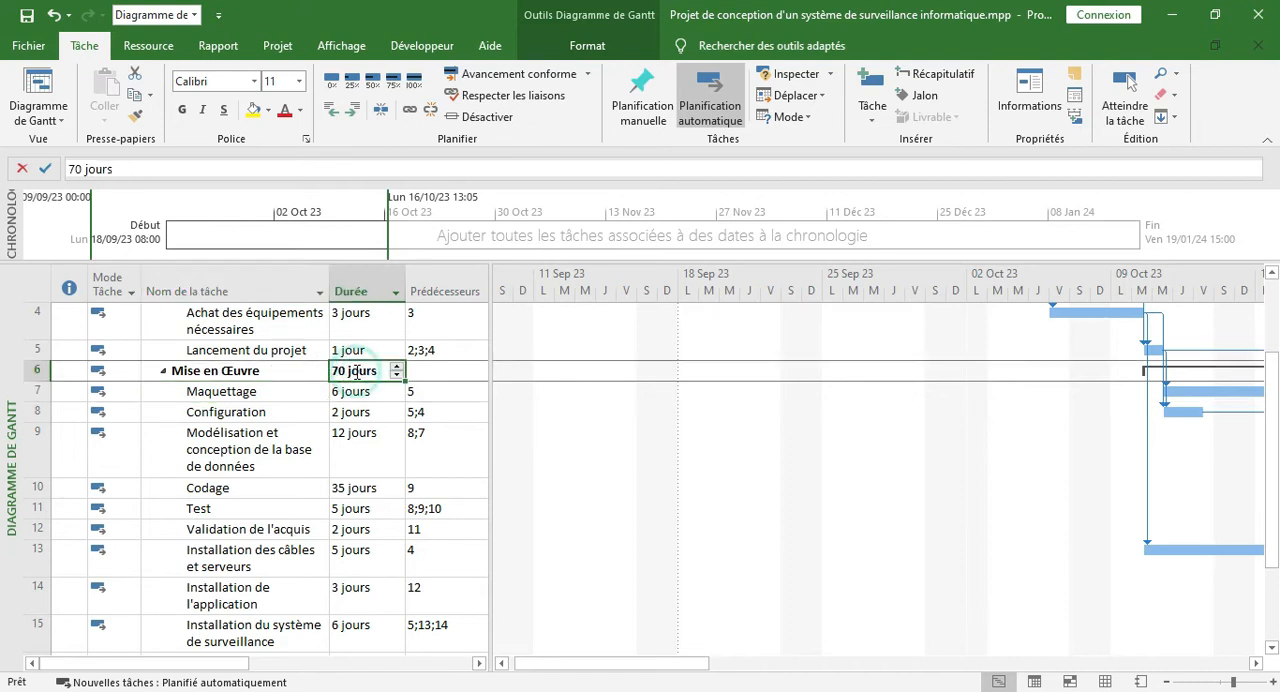
pyautogui.click(163, 372)
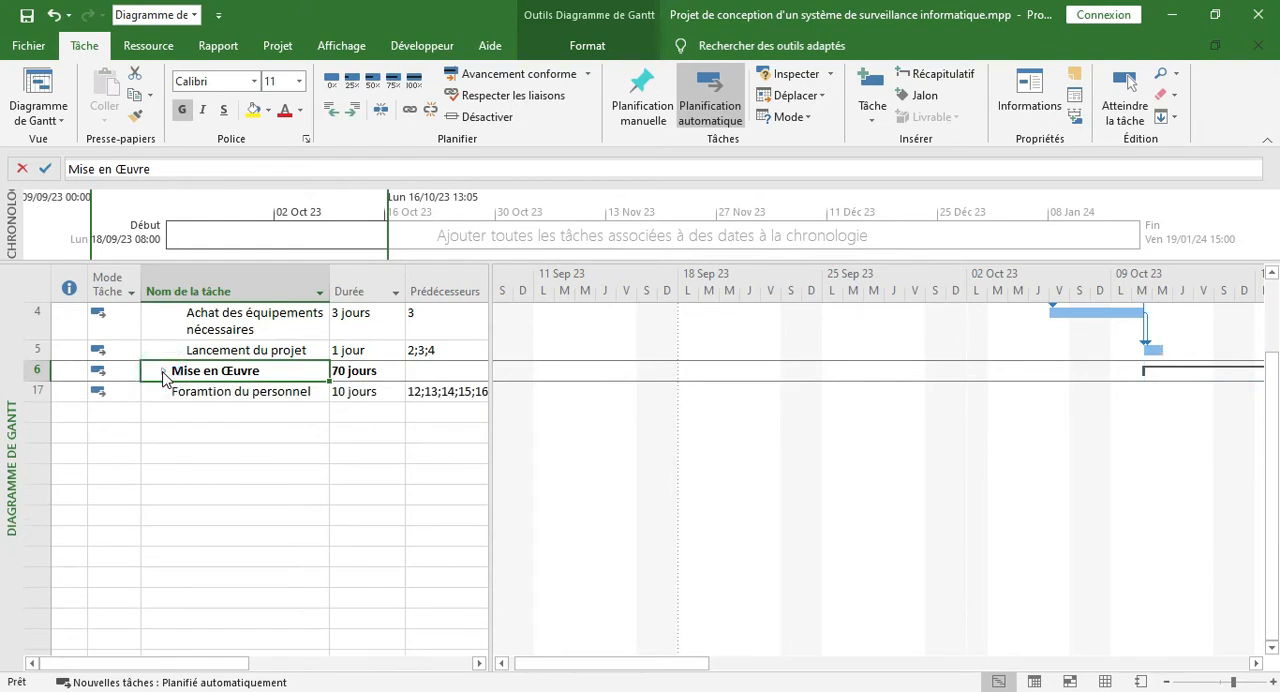
pyautogui.click(163, 372)
# Correct the spelling of the last task's name to "Formation du personnel"
pyautogui.scroll(-2, 218, 583)
pyautogui.click(218, 583)
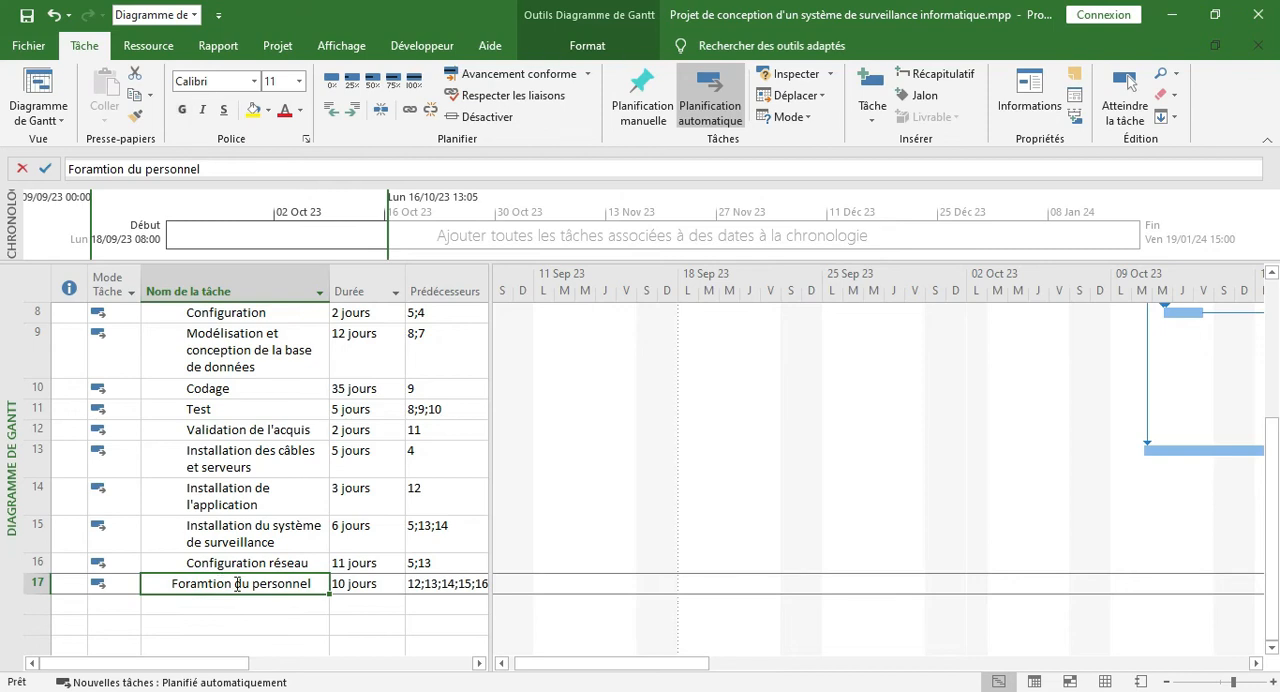
pyautogui.click(201, 585)
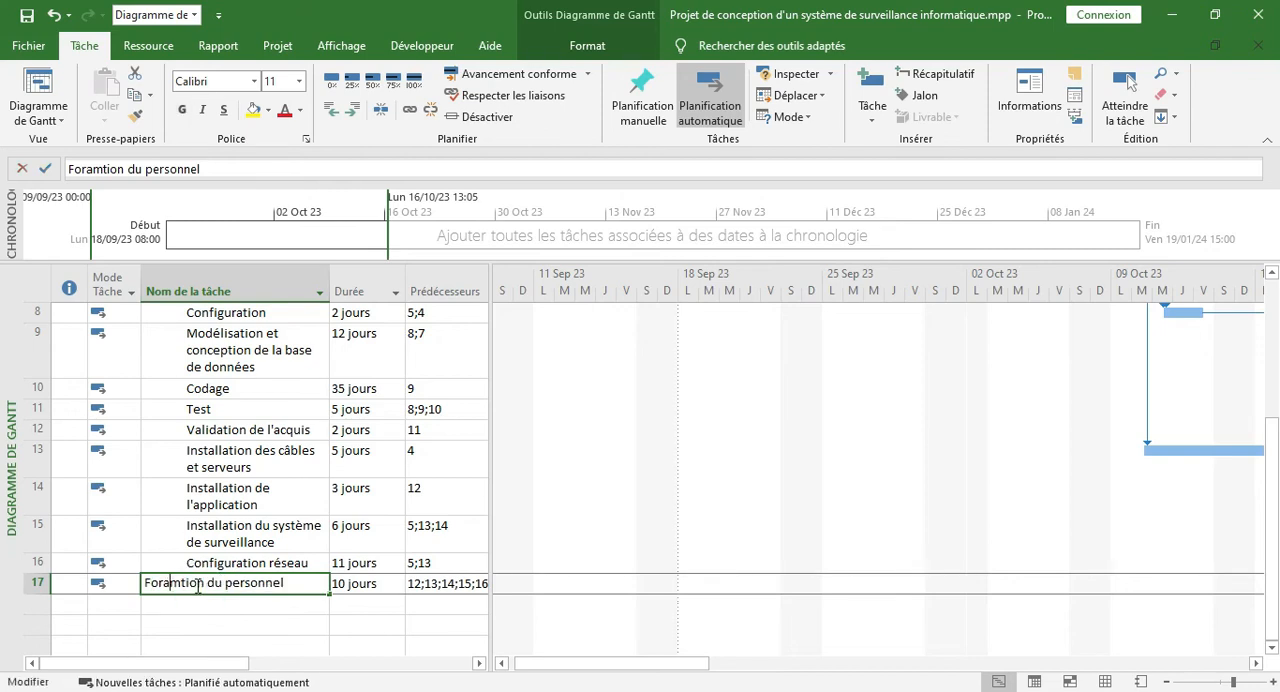
pyautogui.press('BackSpace')
pyautogui.press('Right')
pyautogui.write('a')
pyautogui.press('Return')
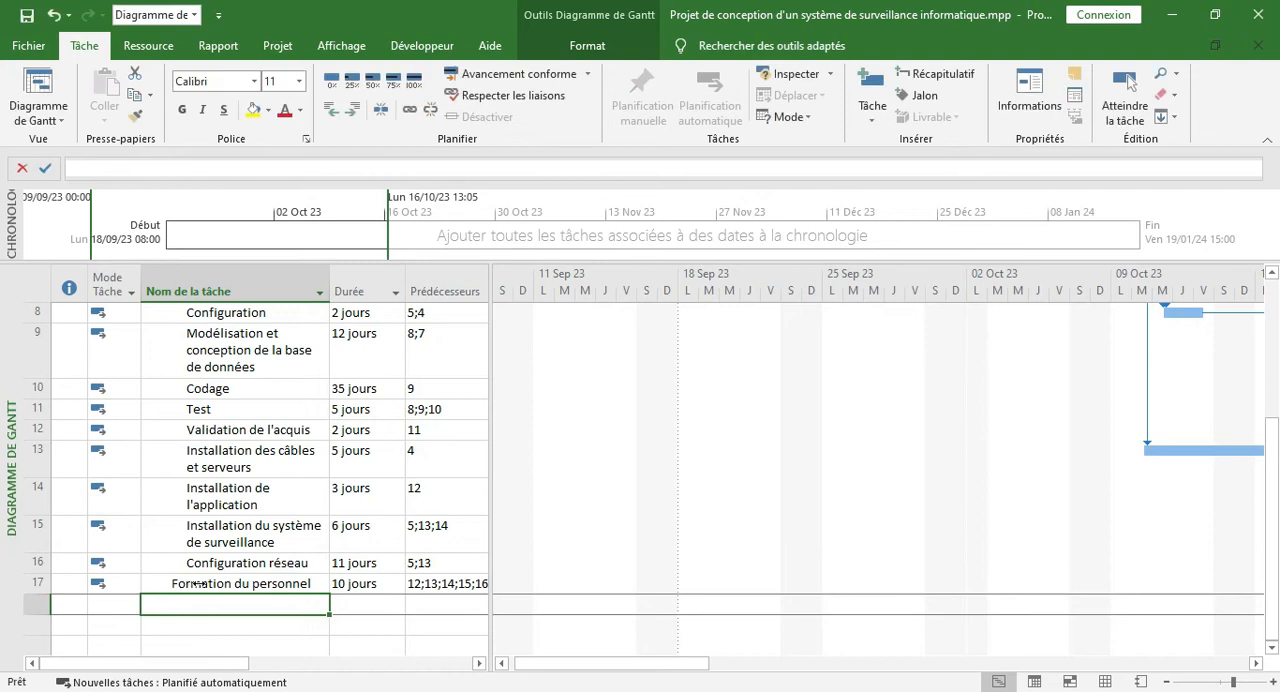
# Group the Formation du personnel task under a new summary task named "Suivi evaluation" and check the summary's duration
pyautogui.click(203, 585)
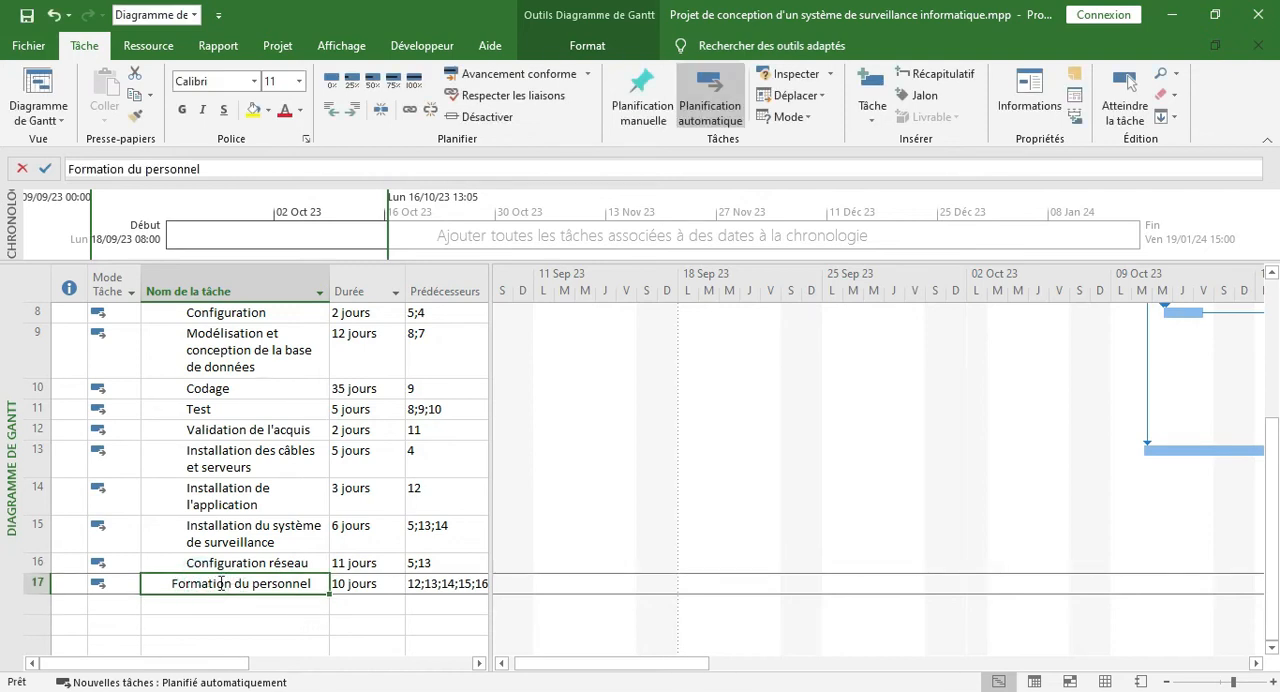
pyautogui.click(918, 74)
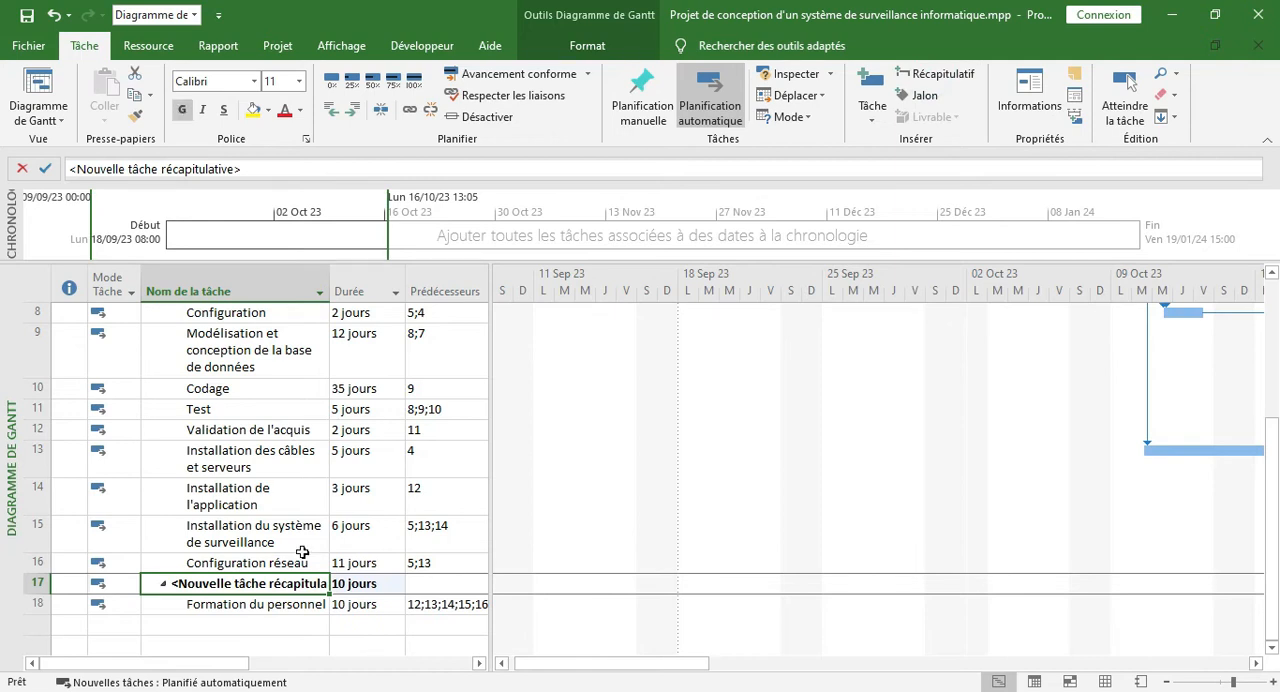
pyautogui.write('Suivi')
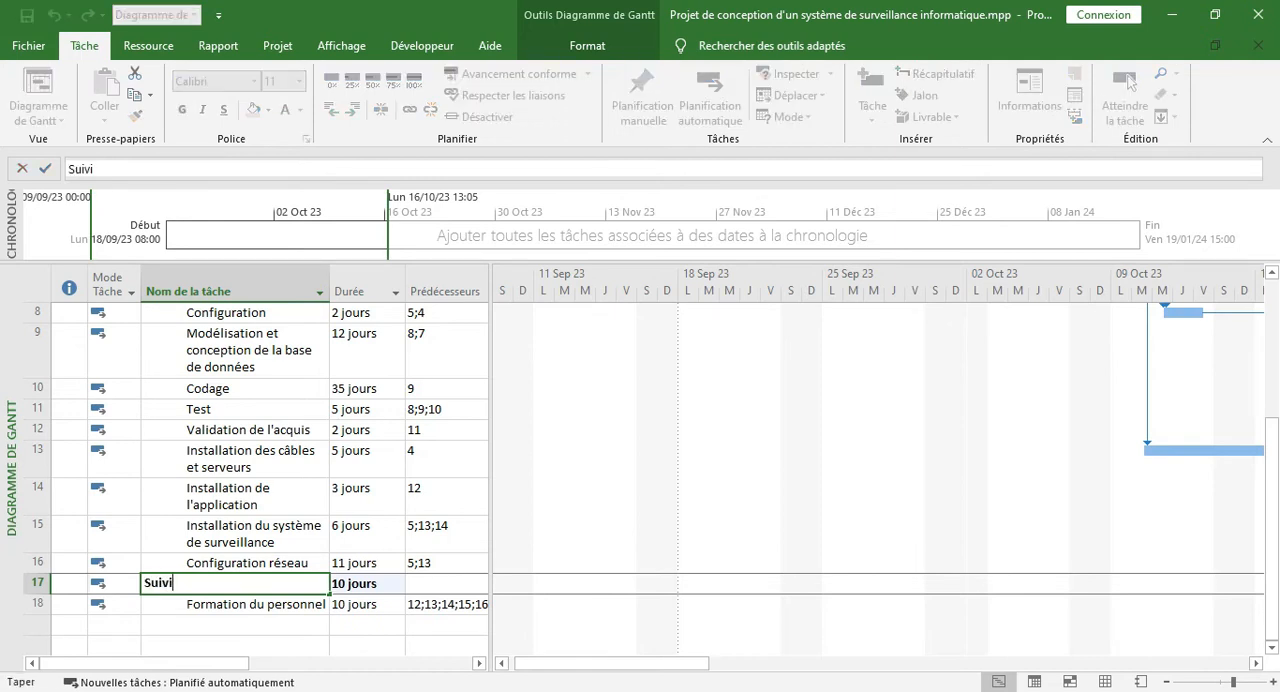
pyautogui.write(' evaluation')
pyautogui.press('Return')
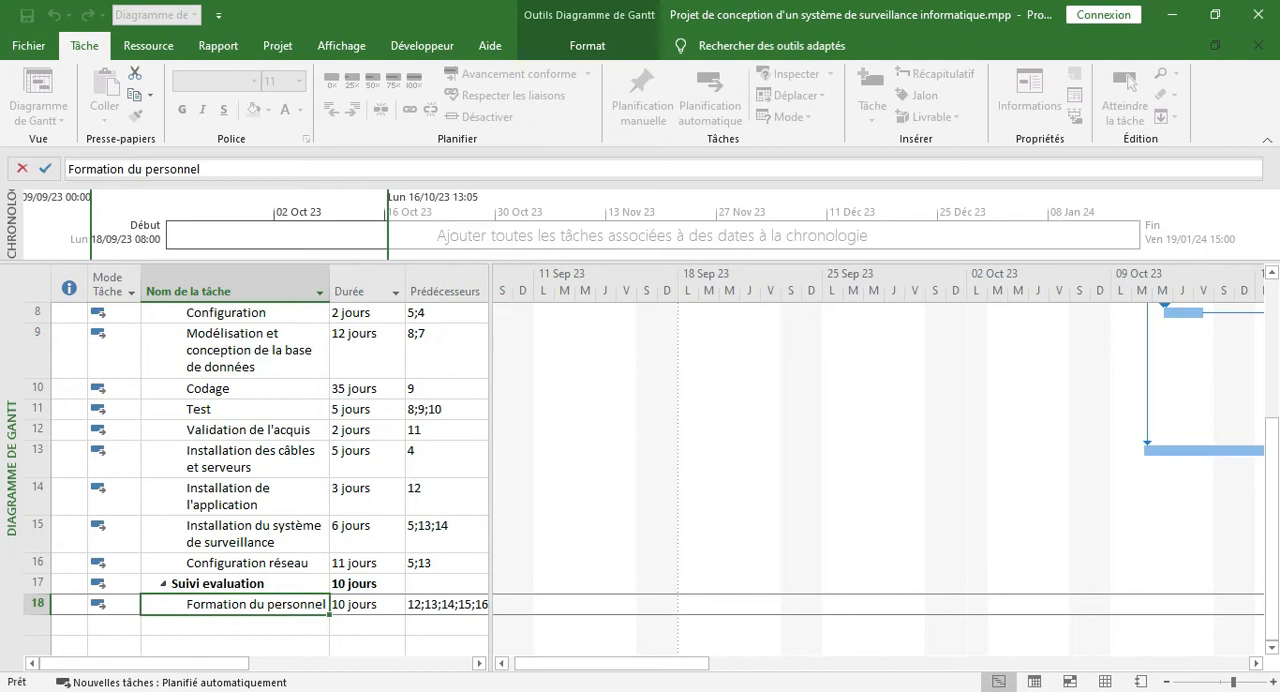
pyautogui.click(359, 582)
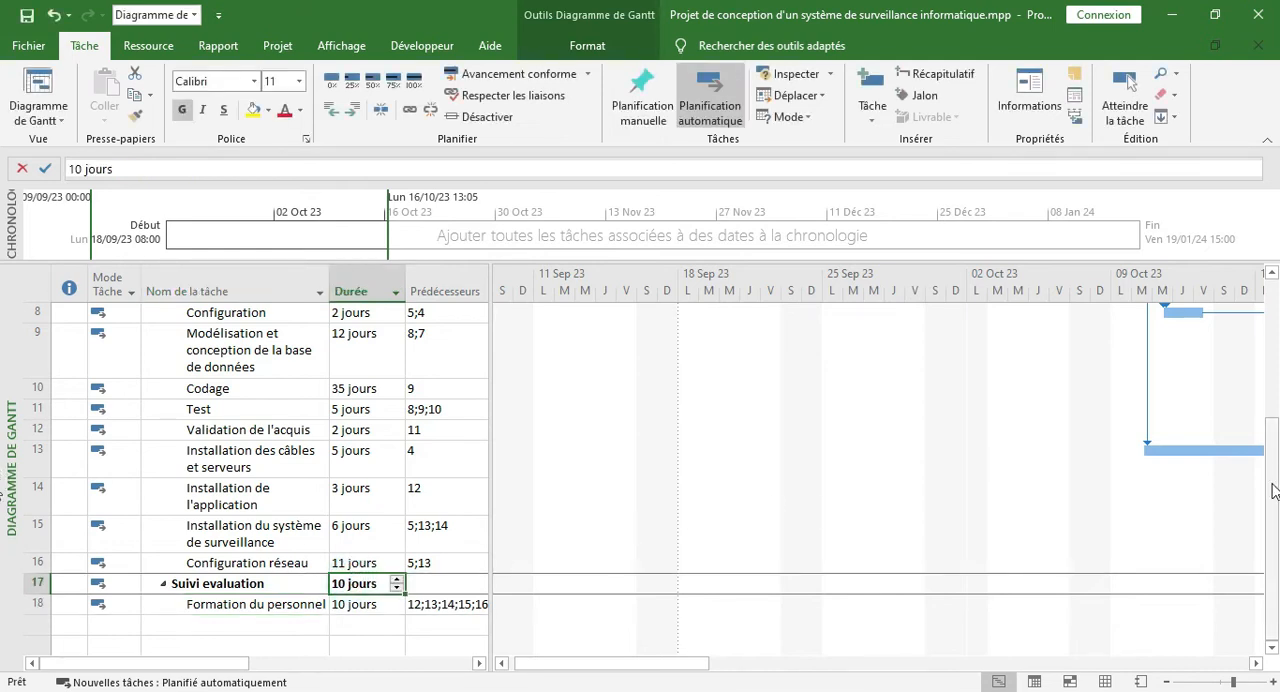
# Insert a milestone named "Lancemeent du système" between Configuration réseau and the Suivi evaluation summary task
pyautogui.moveTo(1273, 484); pyautogui.dragTo(1278, 422)
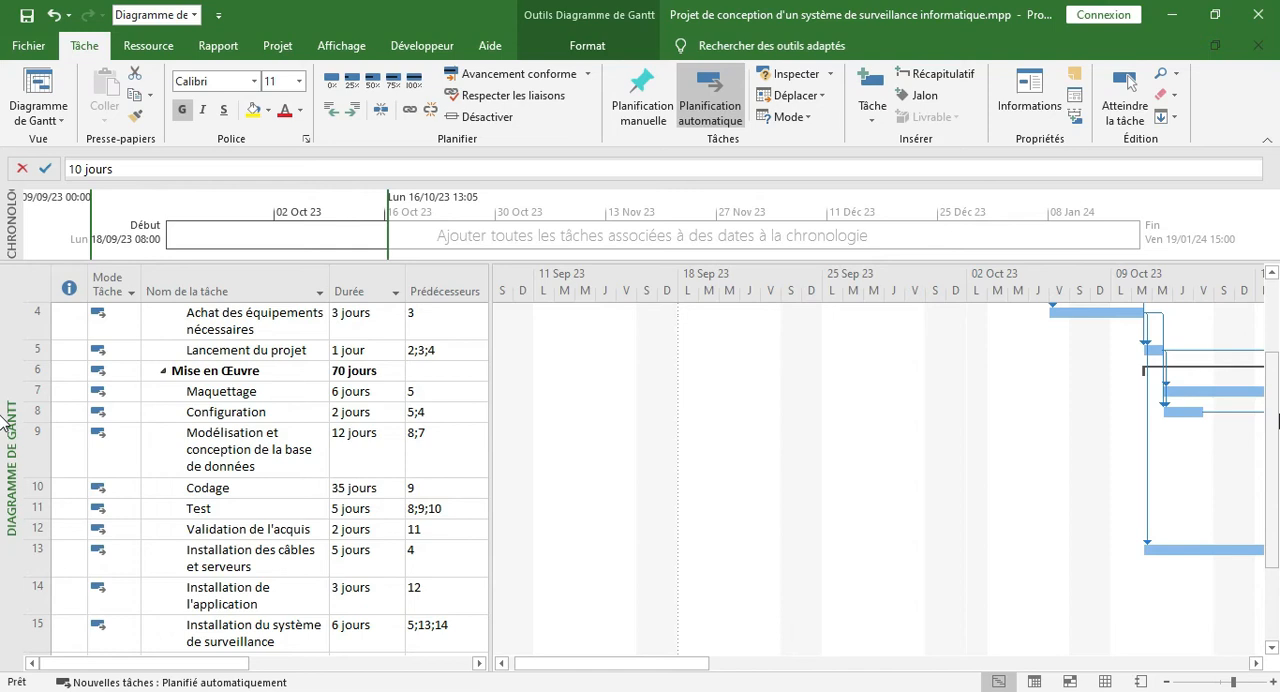
pyautogui.moveTo(1275, 450); pyautogui.dragTo(1276, 472)
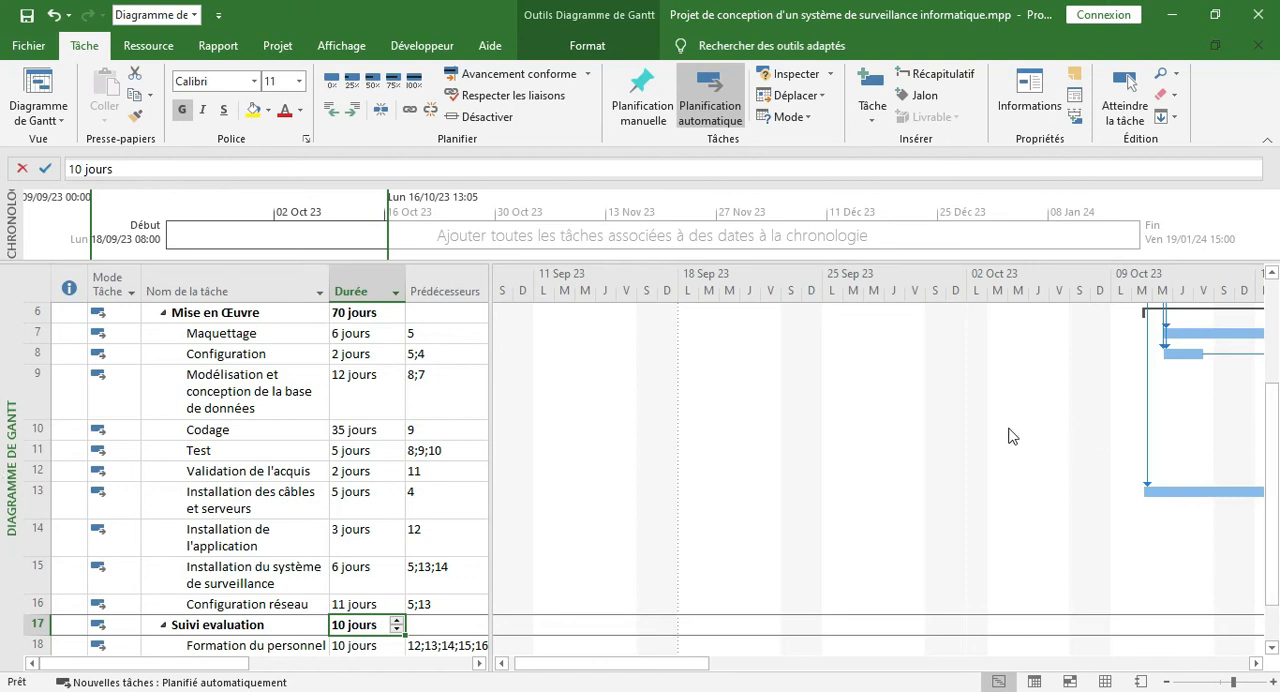
pyautogui.click(240, 311)
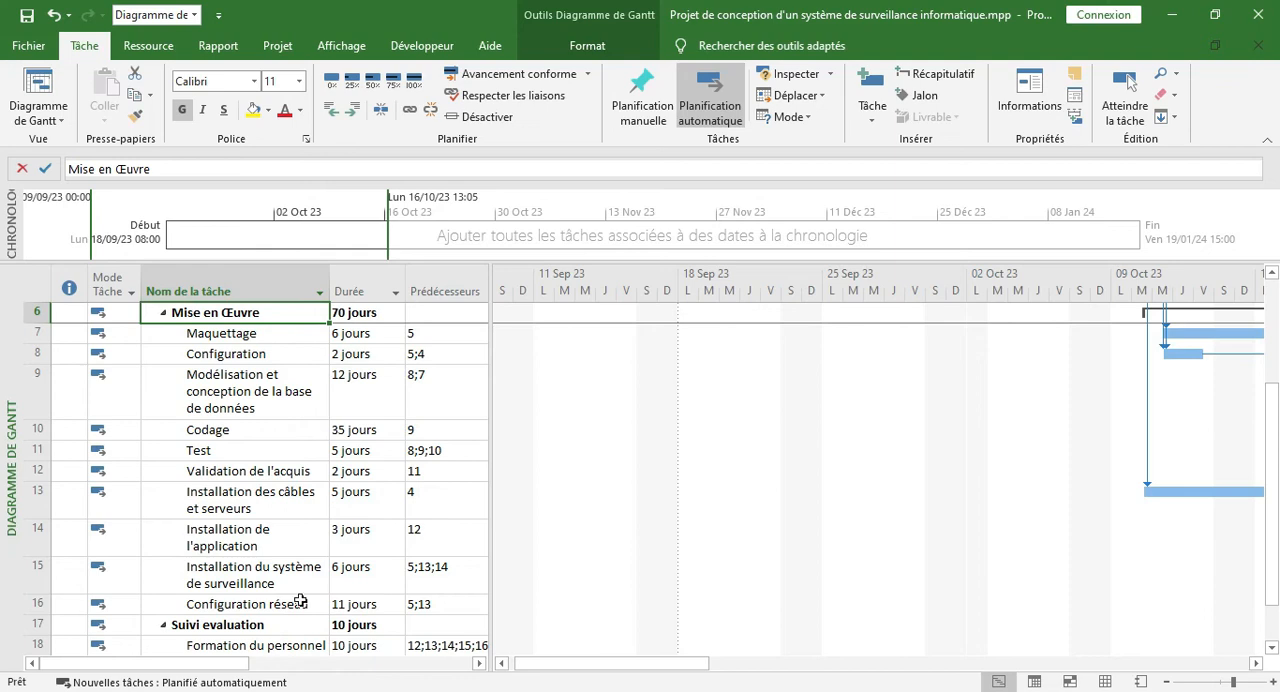
pyautogui.click(268, 600)
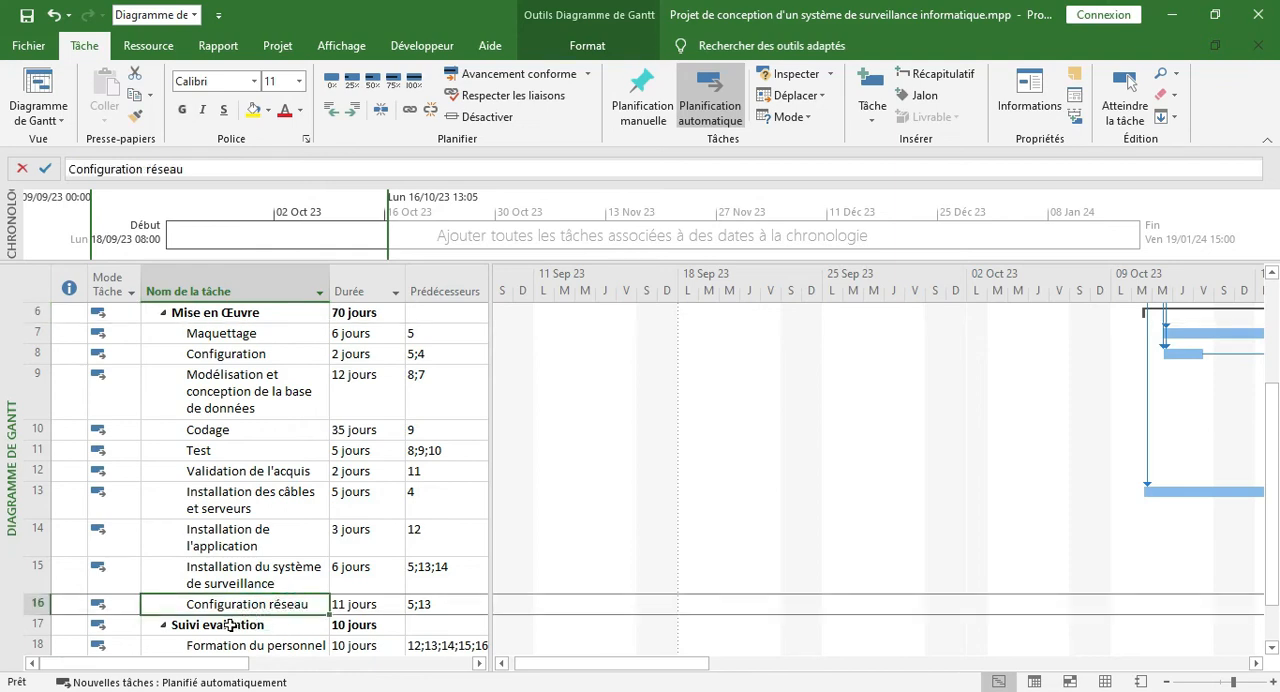
pyautogui.click(230, 625)
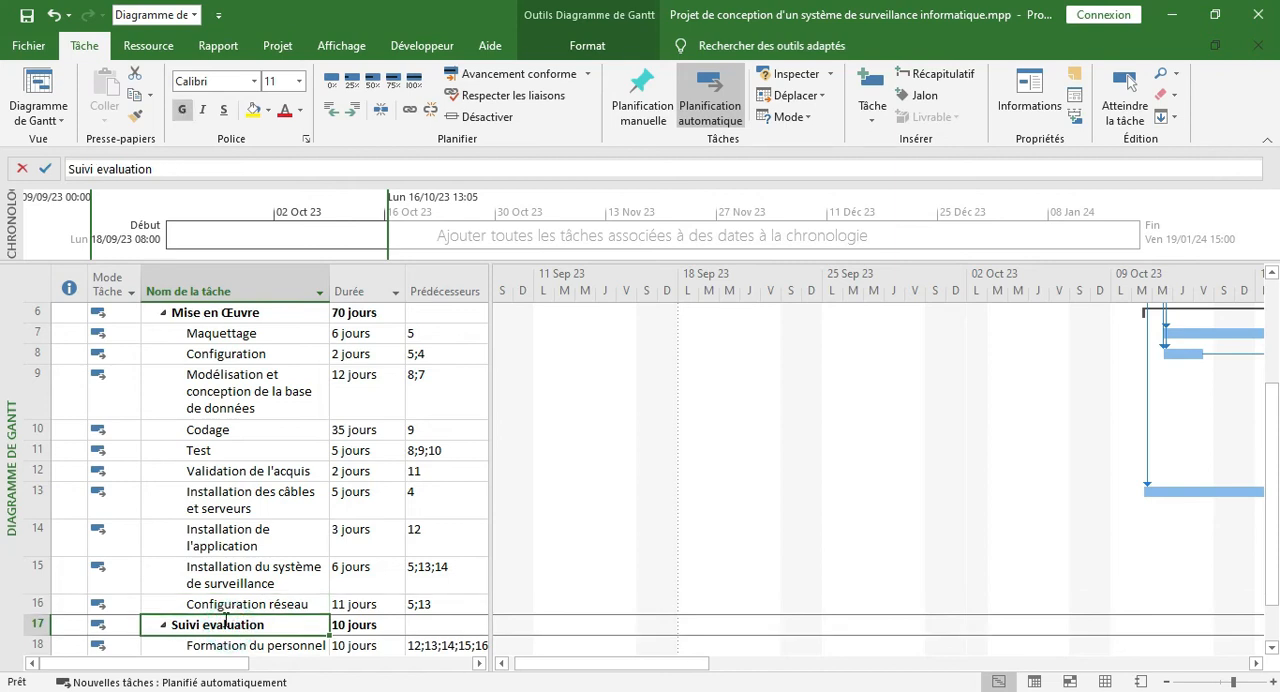
pyautogui.click(916, 95)
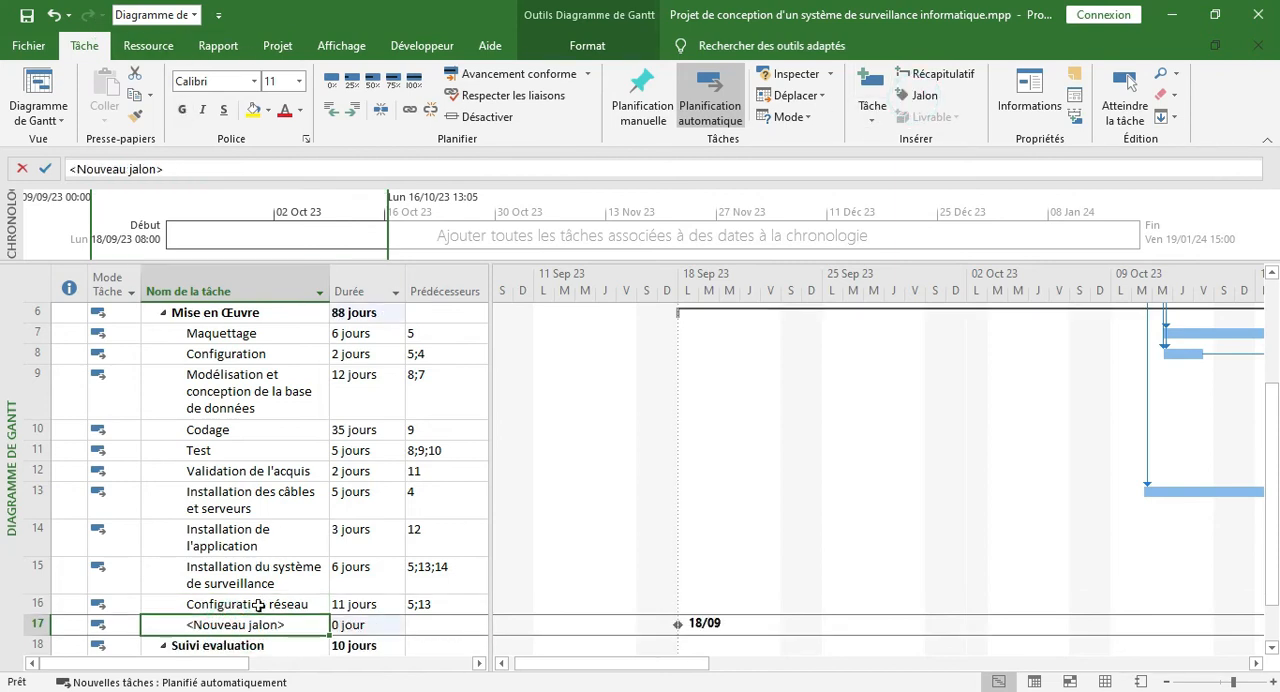
pyautogui.write('Lancemeent du systèm')
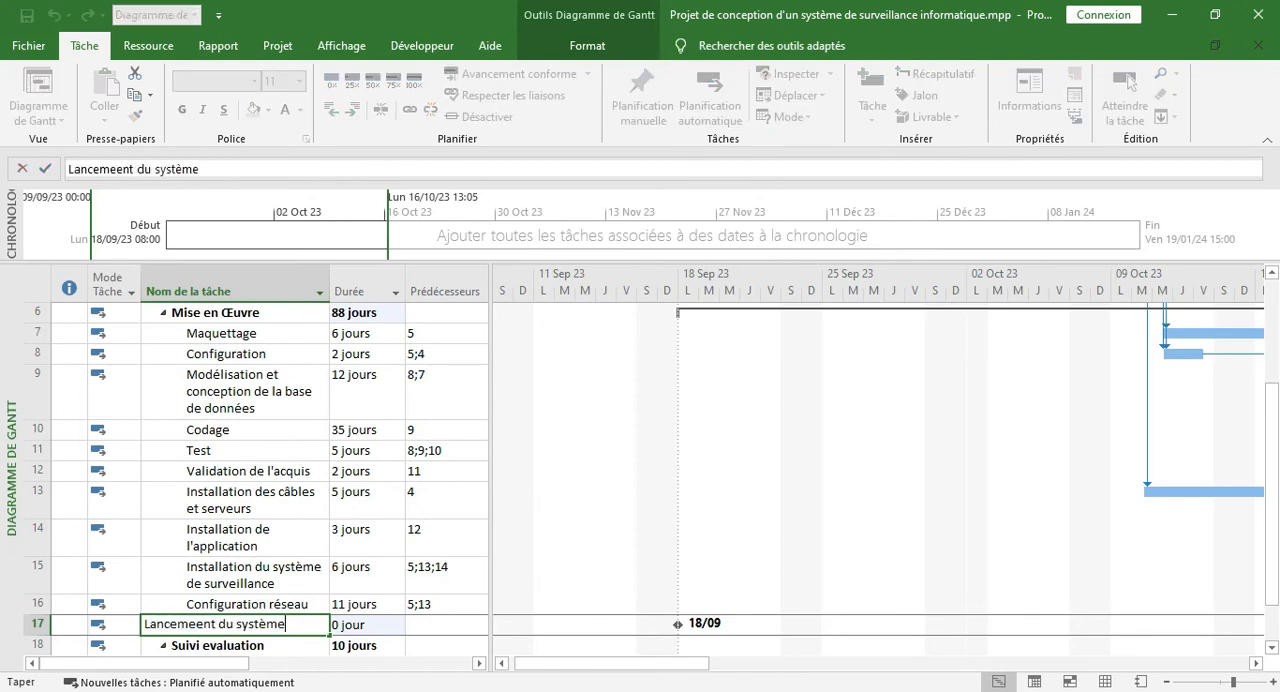
pyautogui.write('e')
pyautogui.press('Return')
# Correct the spelling of the new milestone's name to "Lancement du système"
pyautogui.click(236, 627)
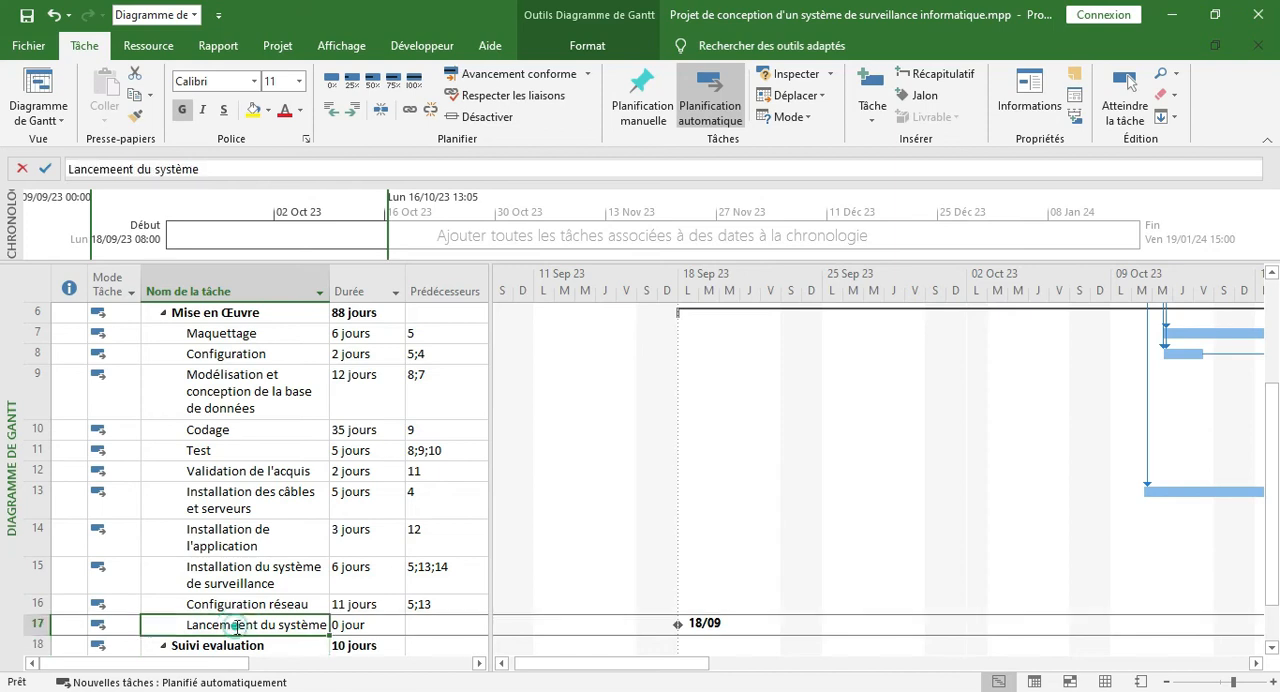
pyautogui.click(236, 627)
pyautogui.press('BackSpace')
pyautogui.press('Return')
# Examine the duration, Gantt date and predecessor cell of the Lancement du système milestone
pyautogui.click(250, 624)
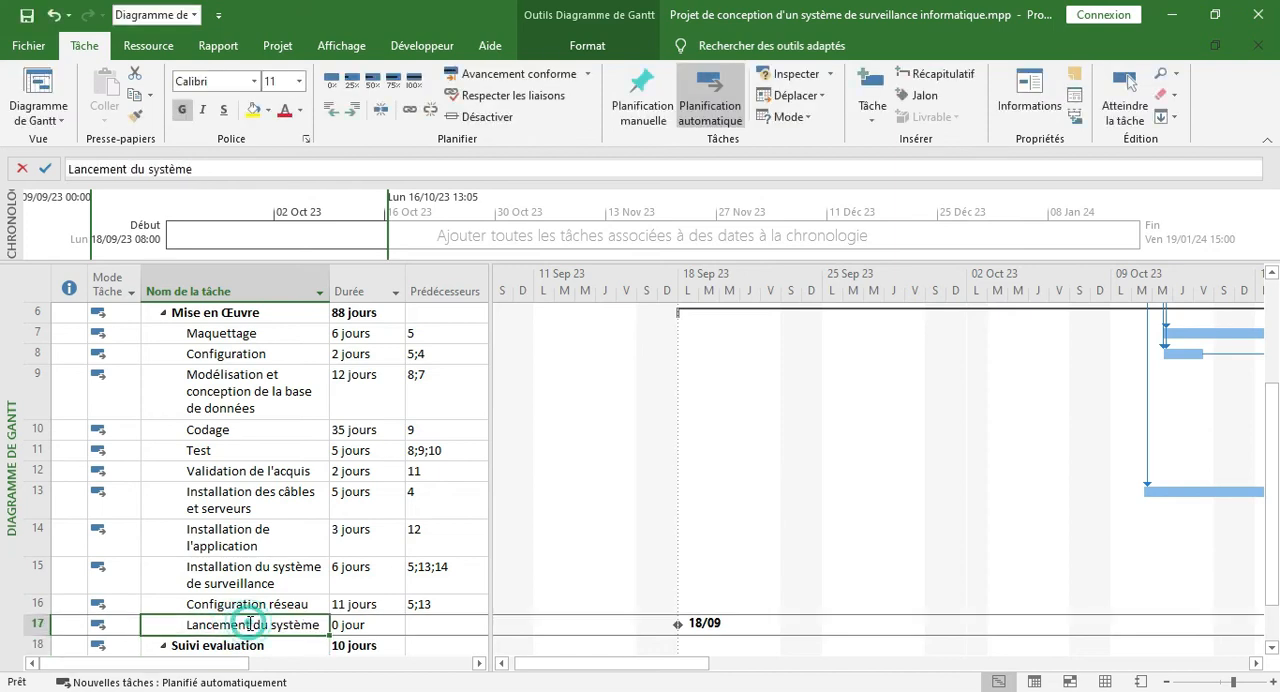
pyautogui.doubleClick(367, 626)
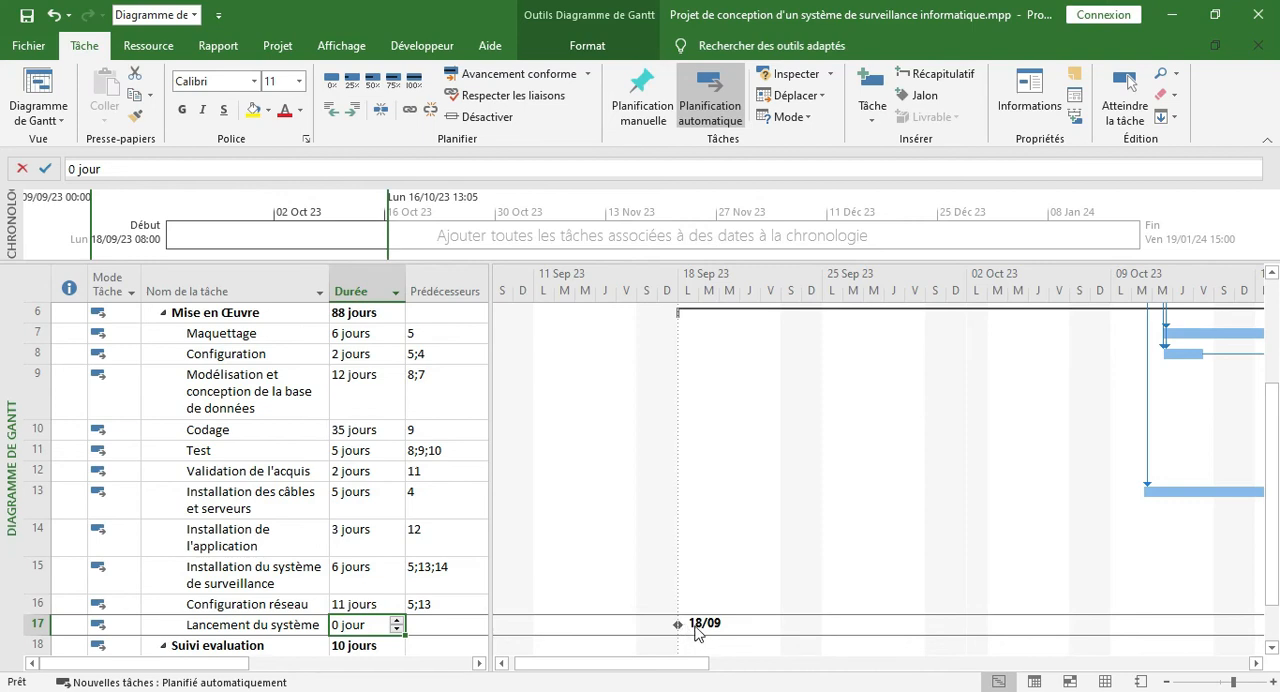
pyautogui.click(445, 625)
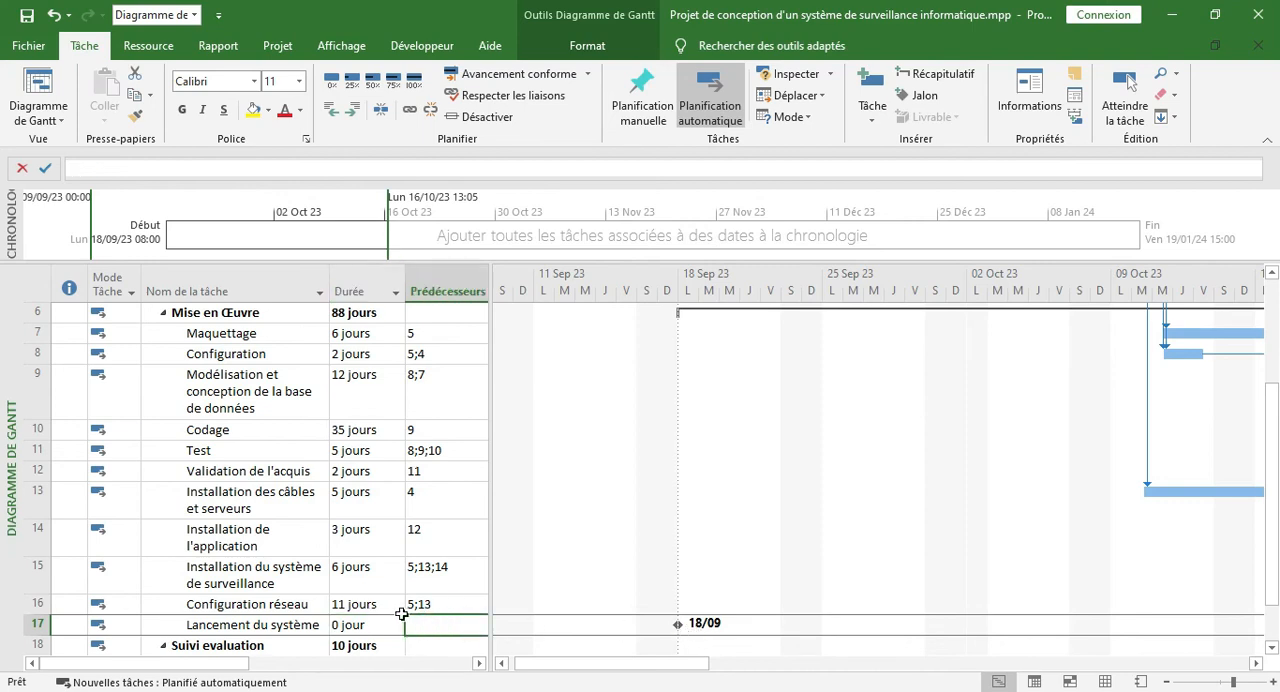
pyautogui.click(286, 624)
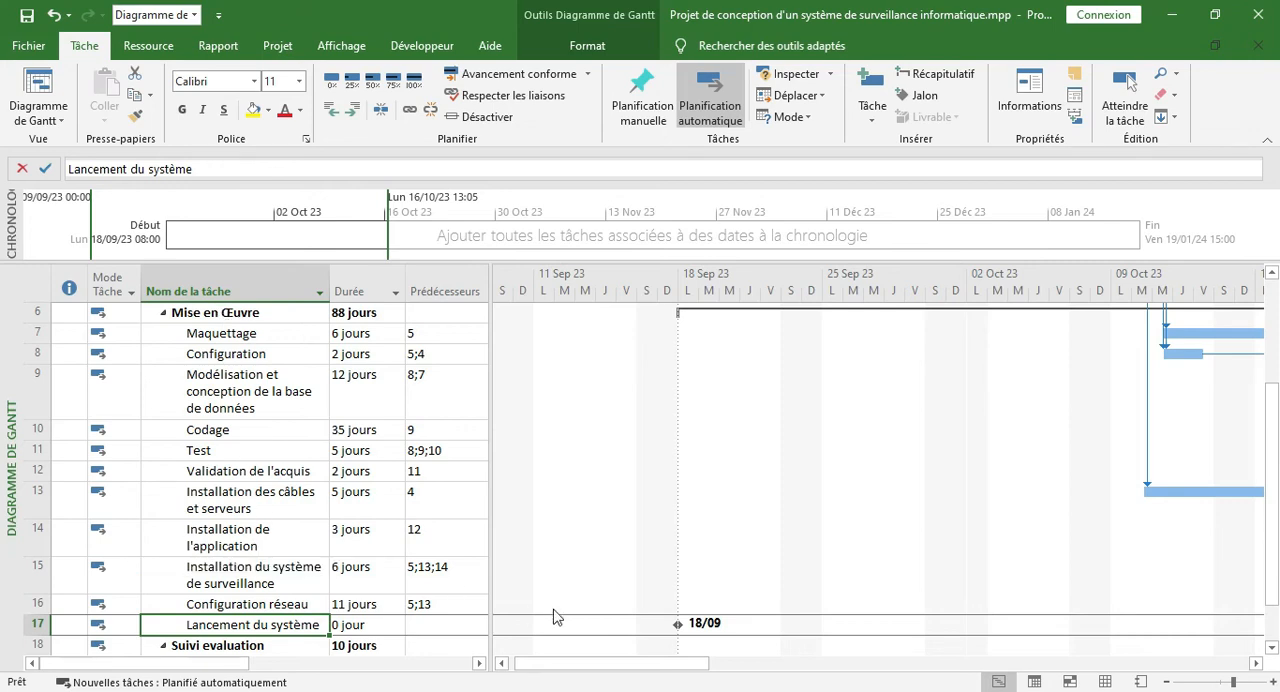
# Fit the entire project in the Gantt chart's timescale and review where the new milestone sits among the tasks
pyautogui.moveTo(597, 664); pyautogui.dragTo(811, 668)
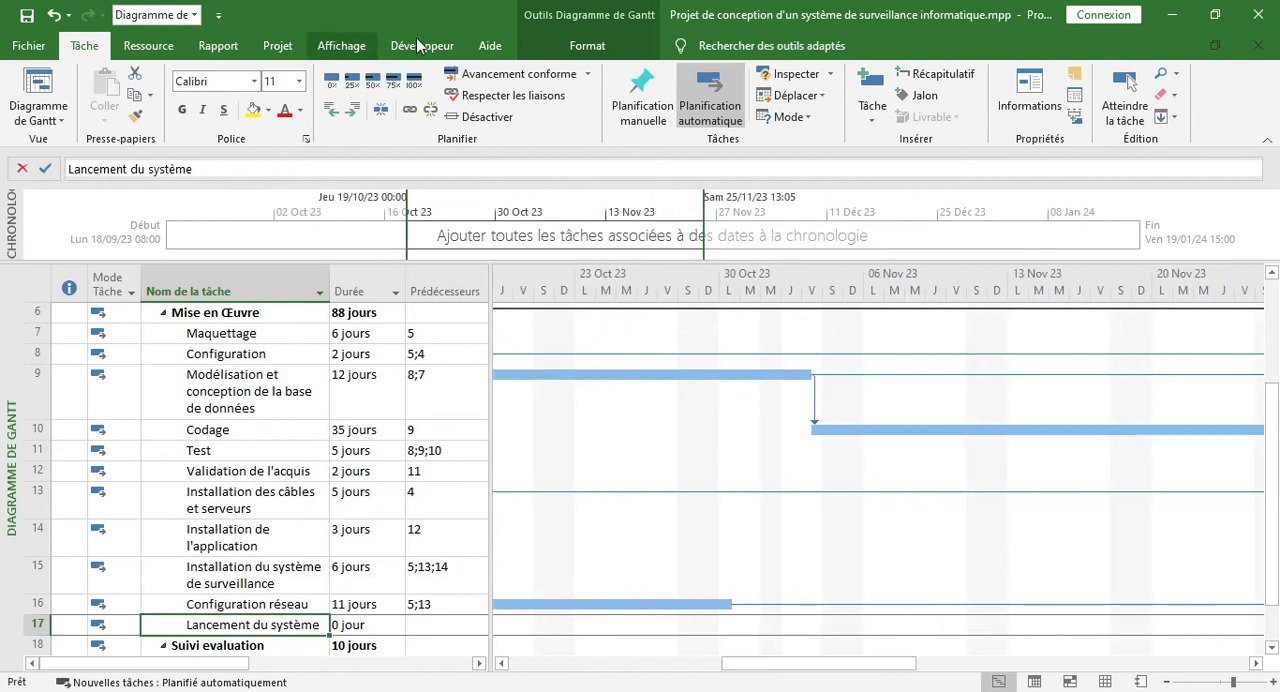
pyautogui.click(338, 44)
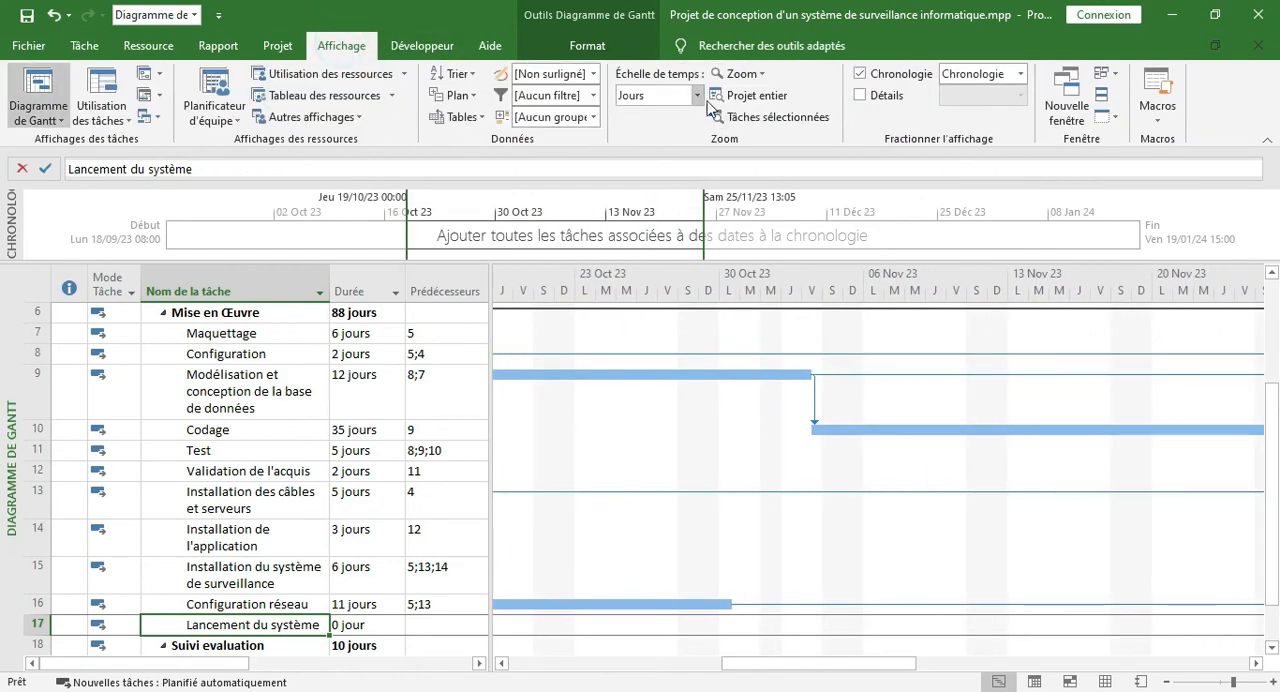
pyautogui.click(740, 99)
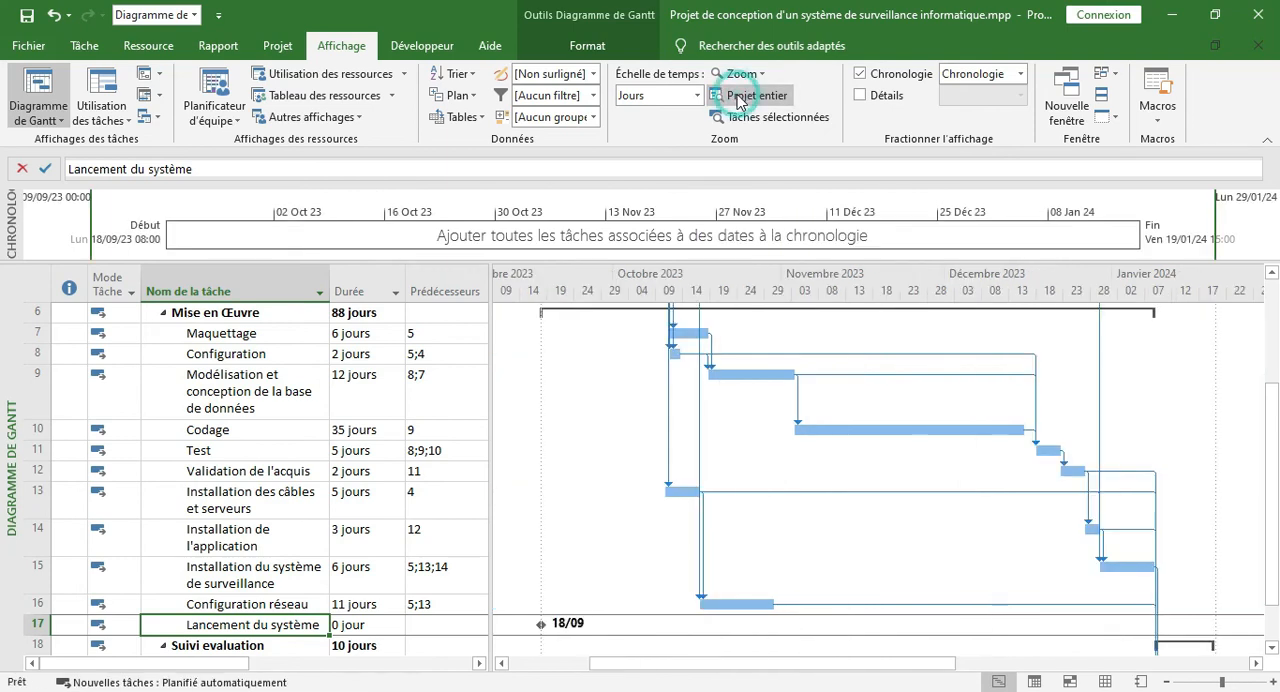
pyautogui.scroll(-2, 1274, 478)
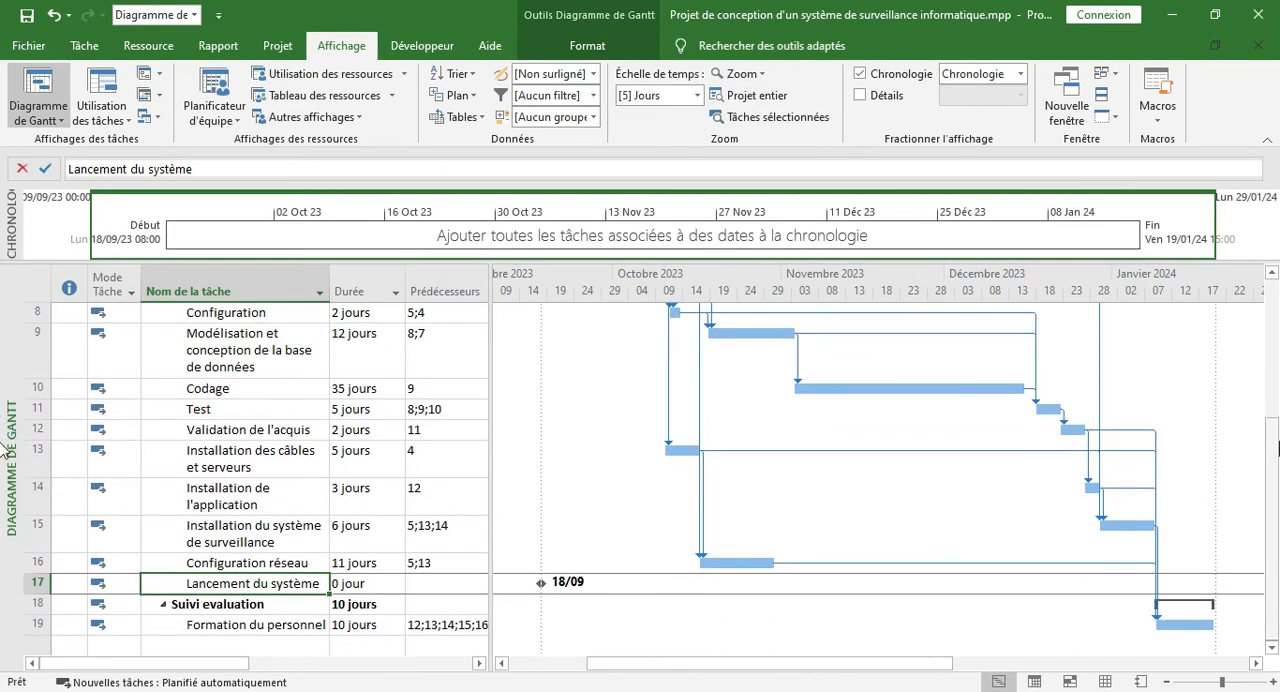
pyautogui.scroll(3, 664, 383)
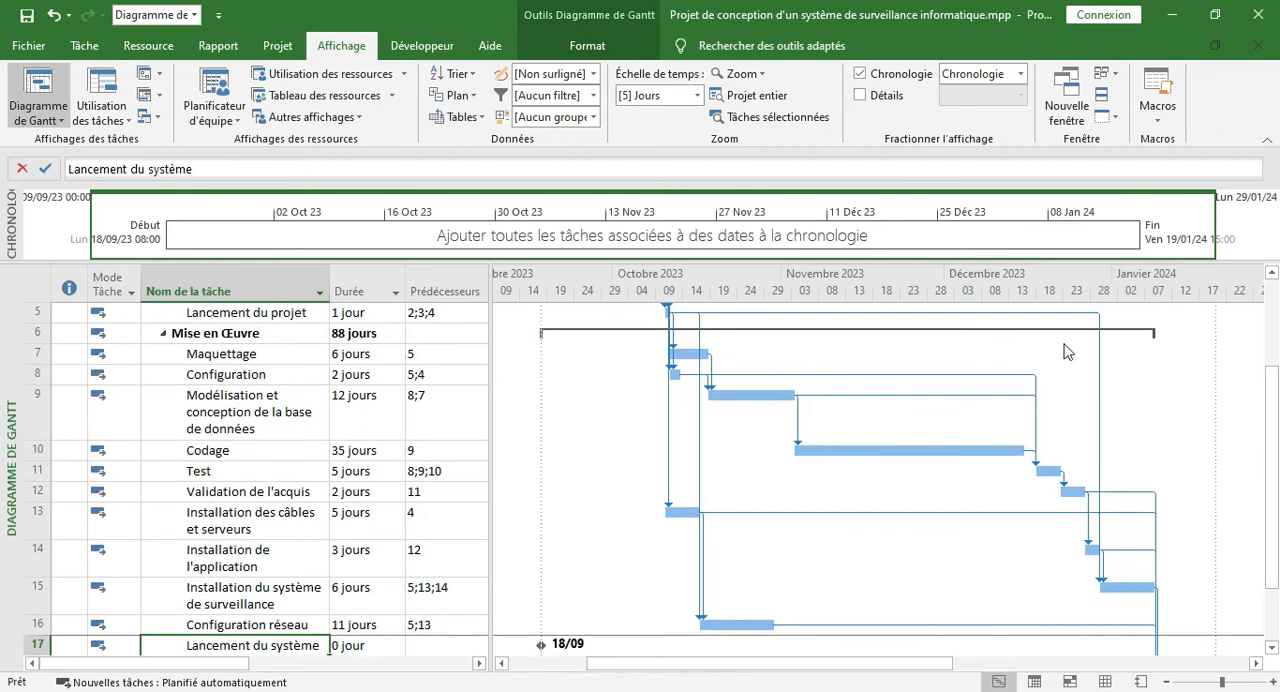
pyautogui.scroll(-3, 1100, 440)
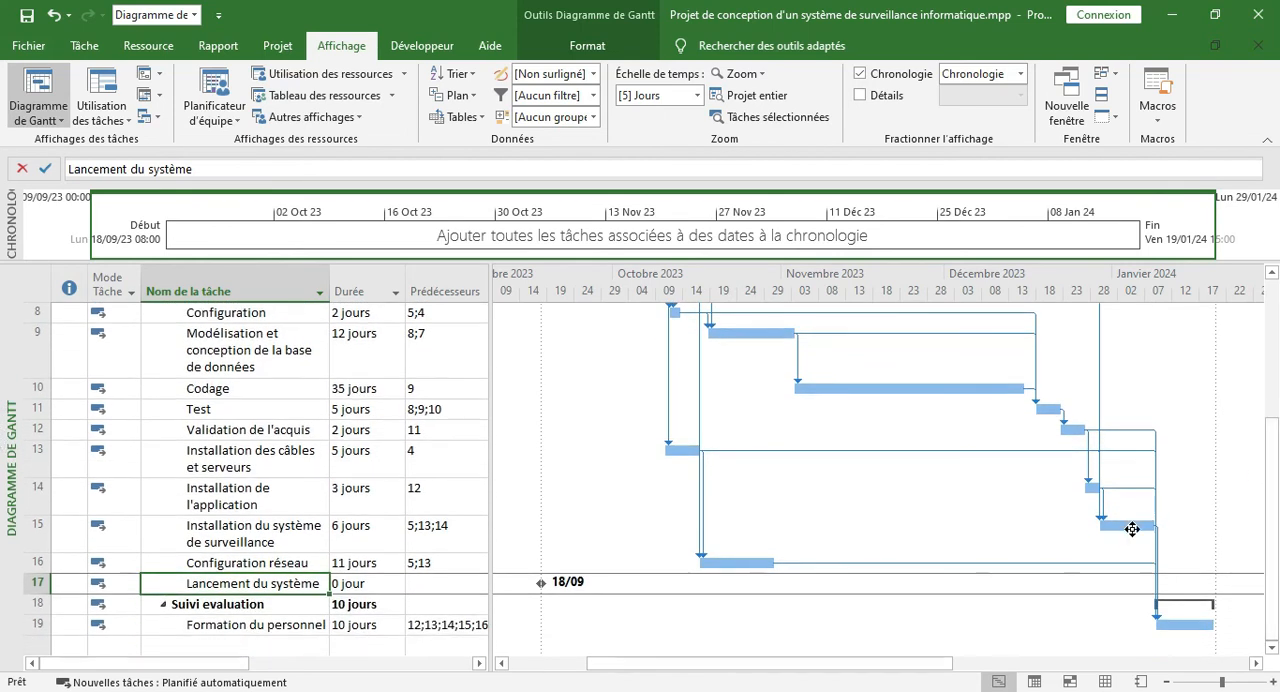
# Set task 15, Installation du système de surveillance, as the predecessor of the Lancement du système milestone
pyautogui.click(1132, 529)
pyautogui.click(263, 528)
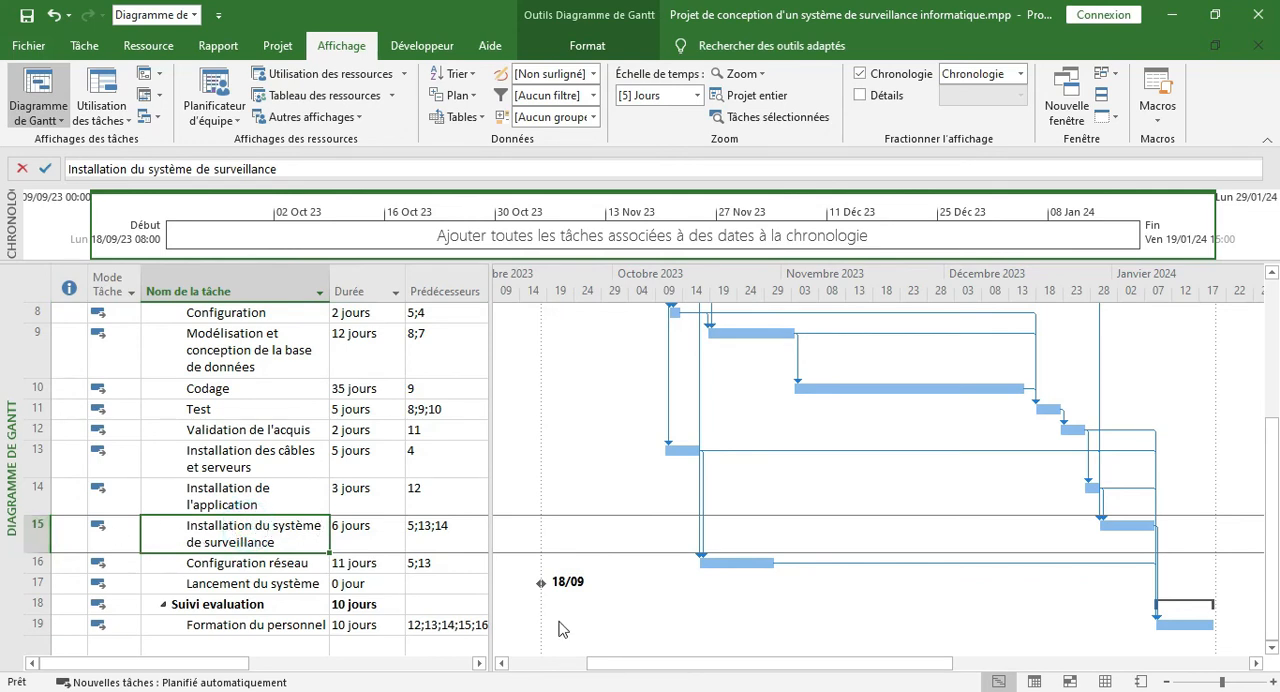
pyautogui.click(437, 584)
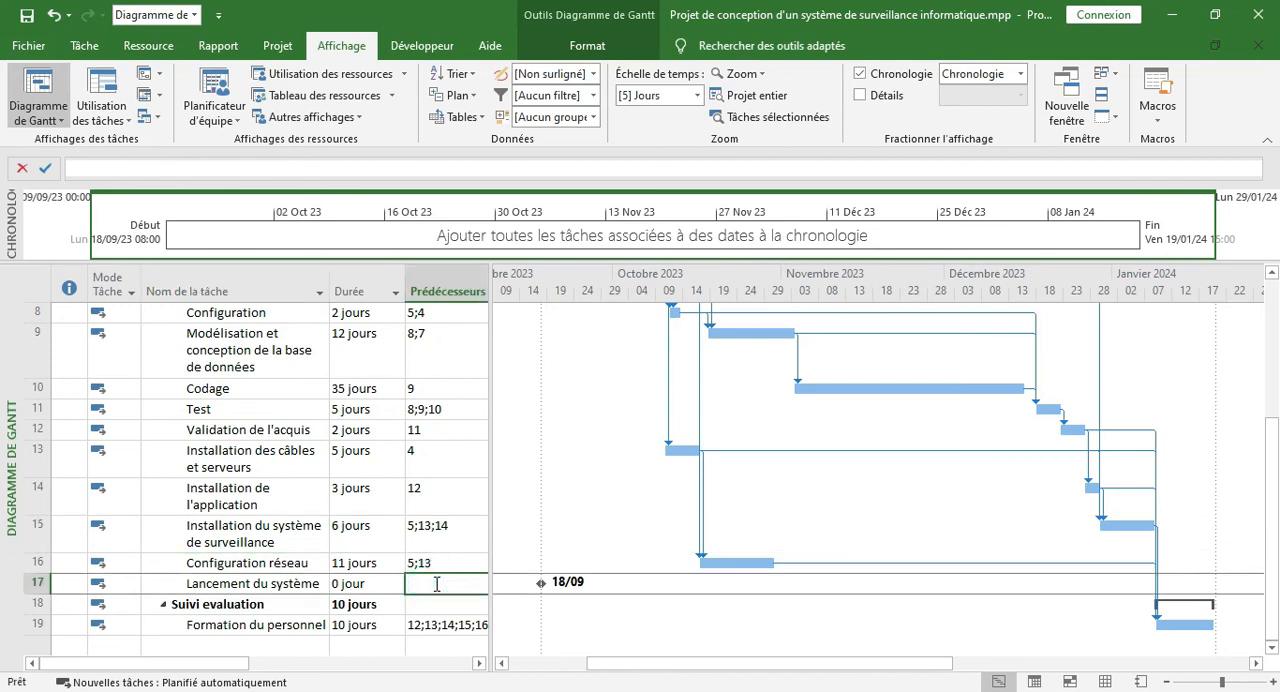
pyautogui.write('15')
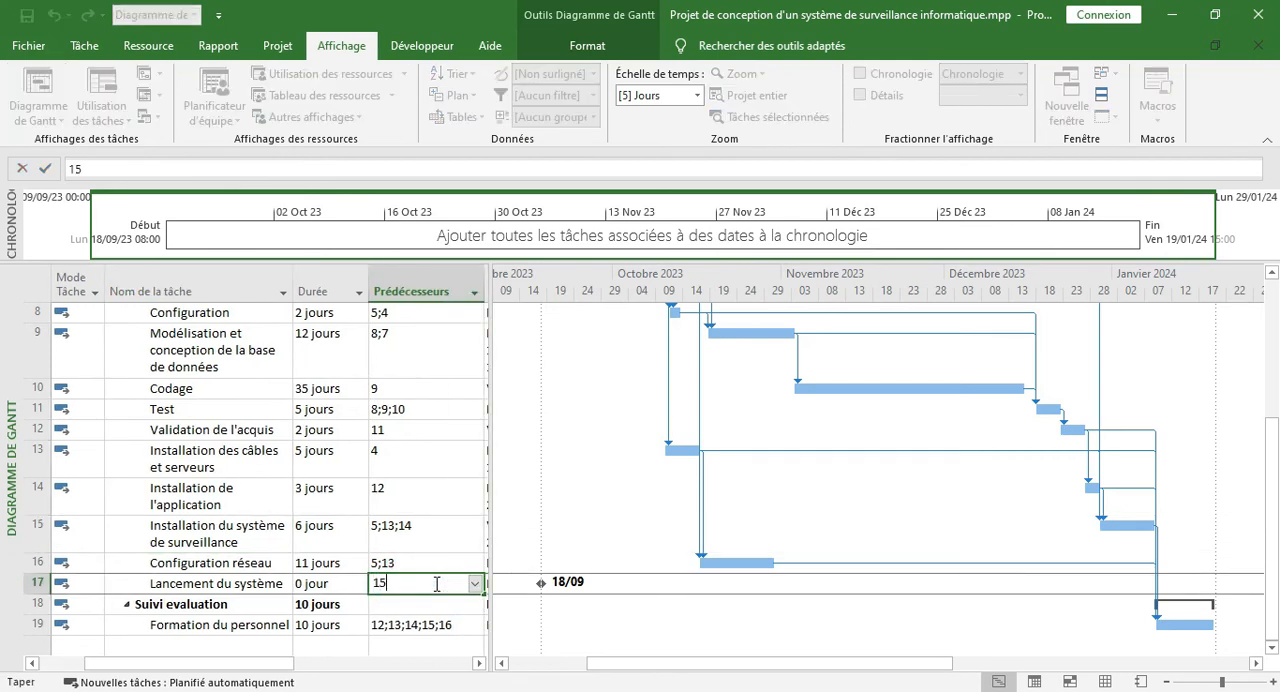
pyautogui.press('Return')
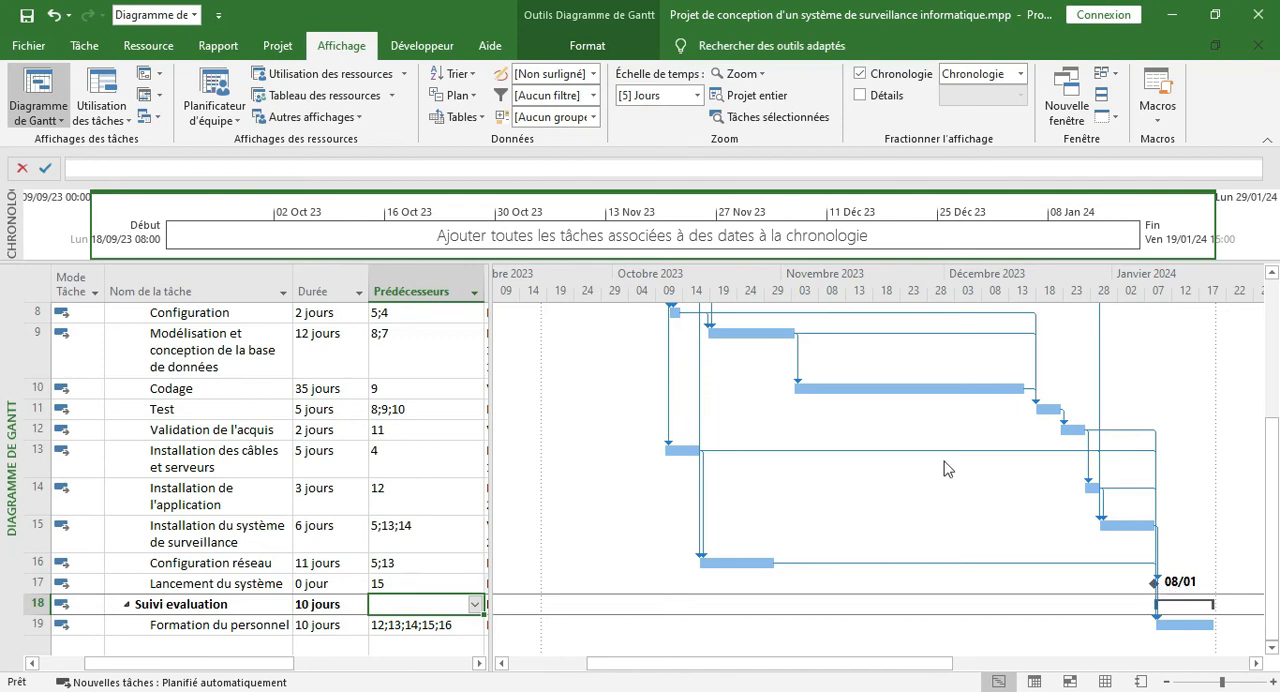
# Add a milestone named "Clôture" after Formation du personnel, at the end of the Suivi evaluation phase
pyautogui.scroll(-1, 443, 524)
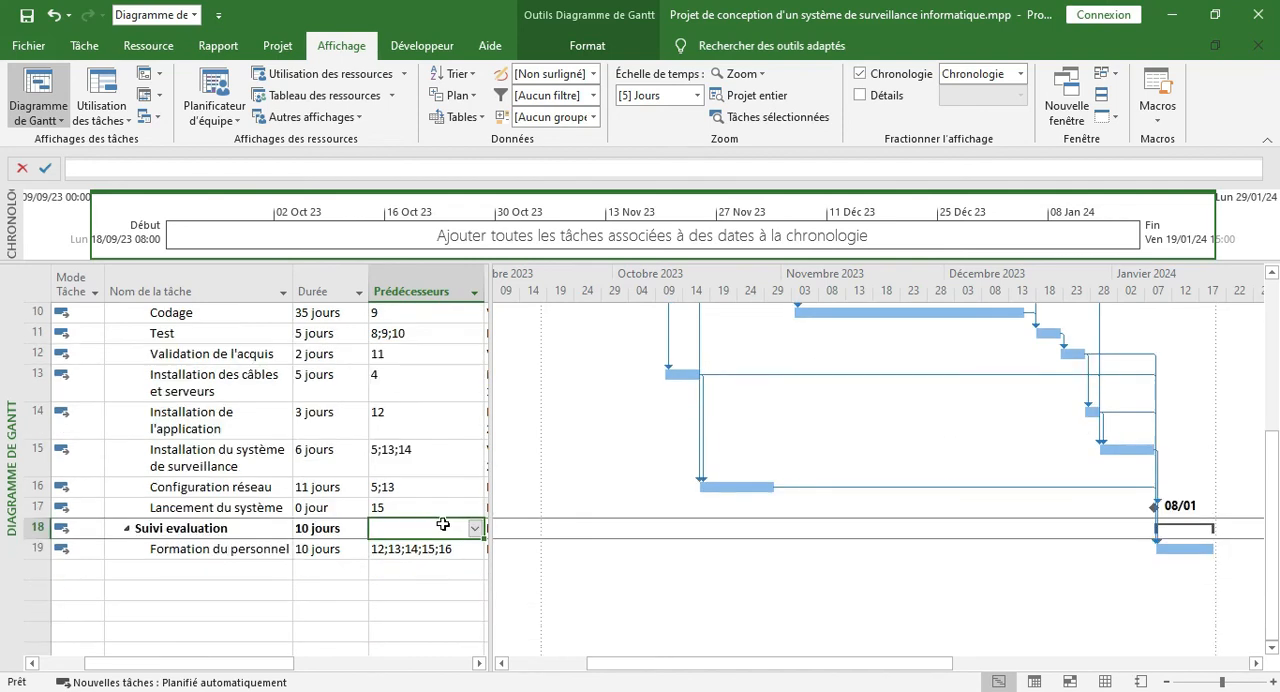
pyautogui.click(192, 528)
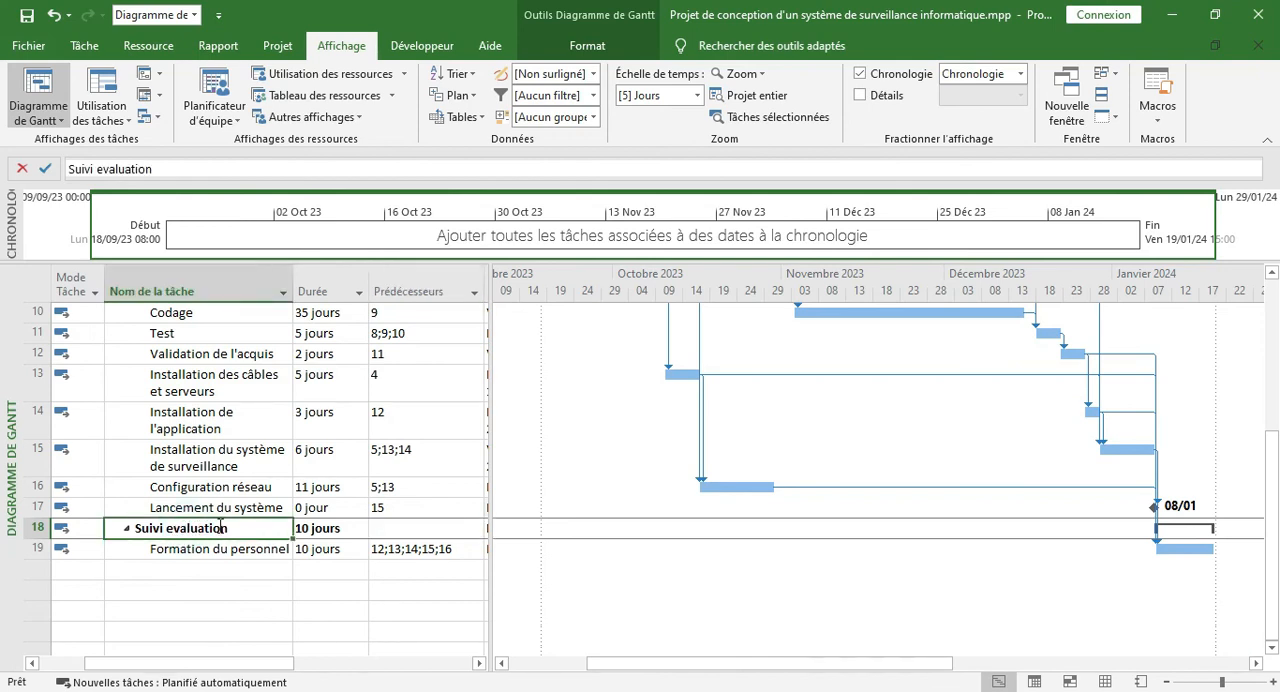
pyautogui.click(199, 567)
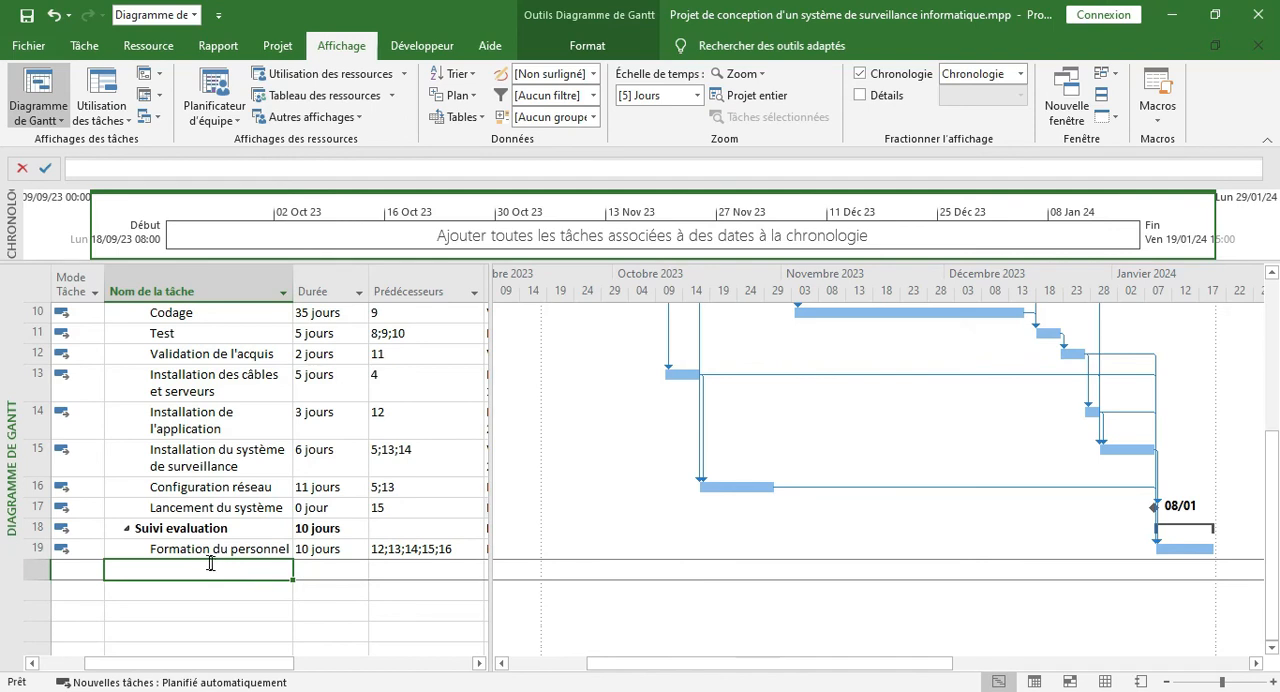
pyautogui.click(84, 45)
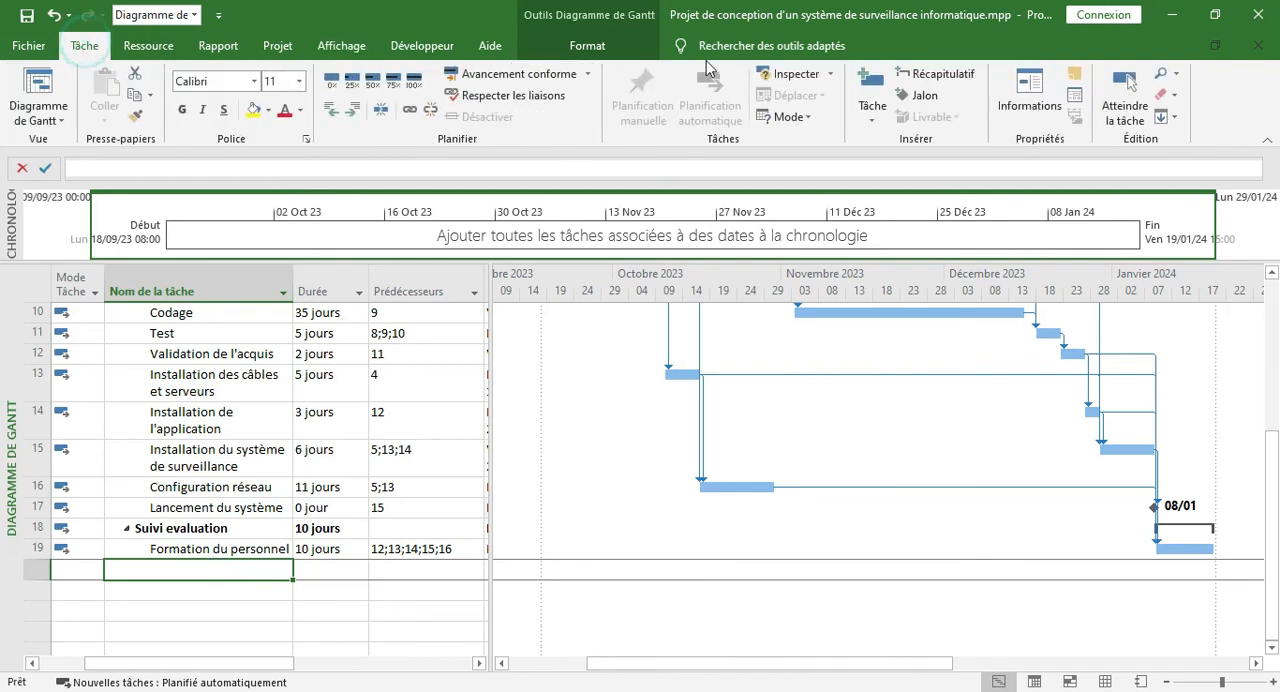
pyautogui.click(918, 95)
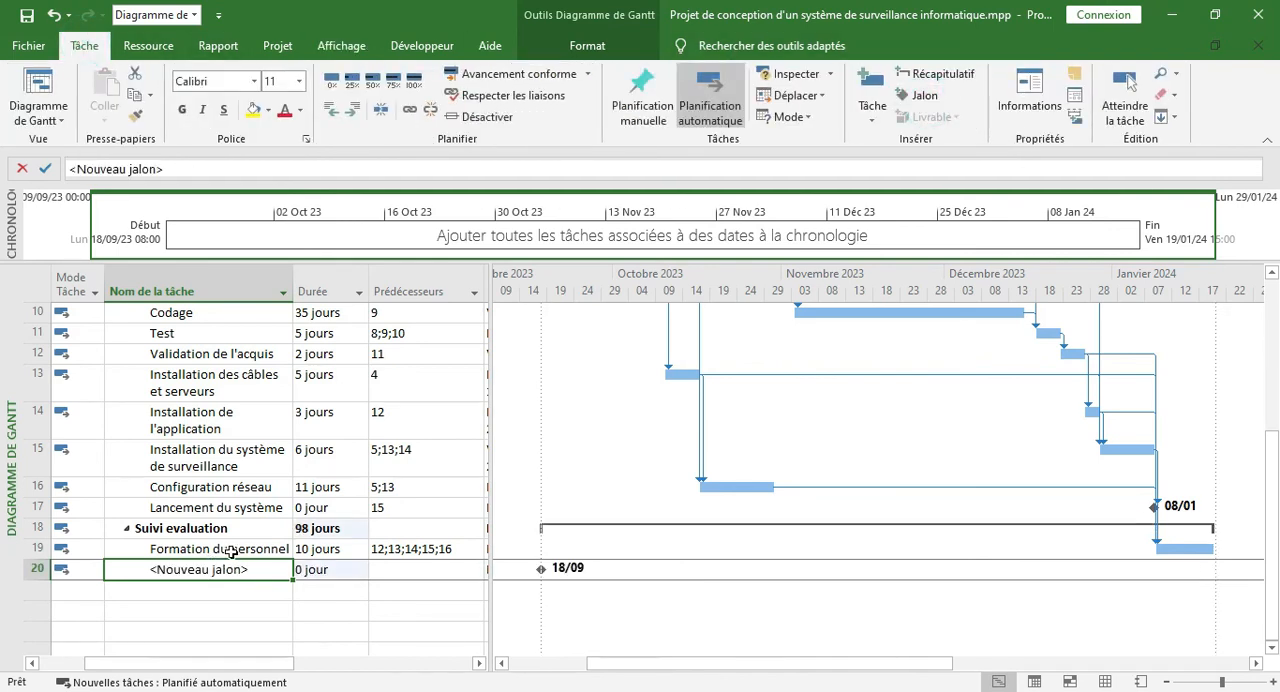
pyautogui.write('Clôture')
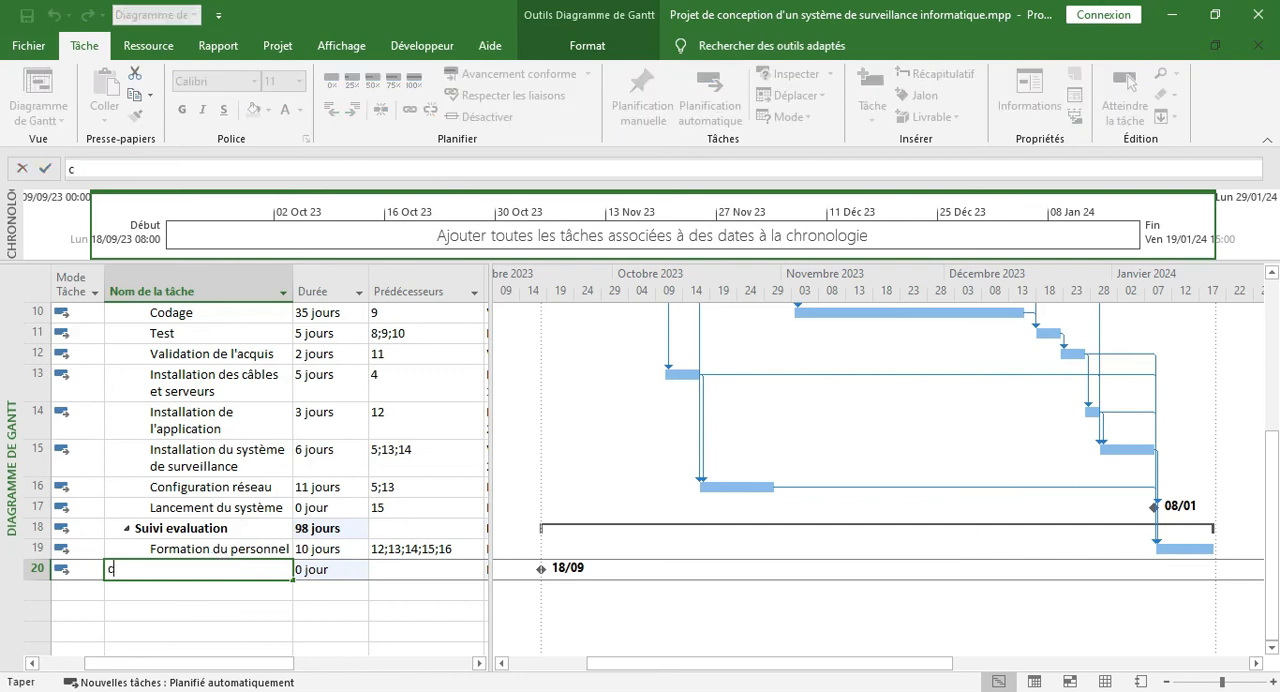
pyautogui.press('Tab')
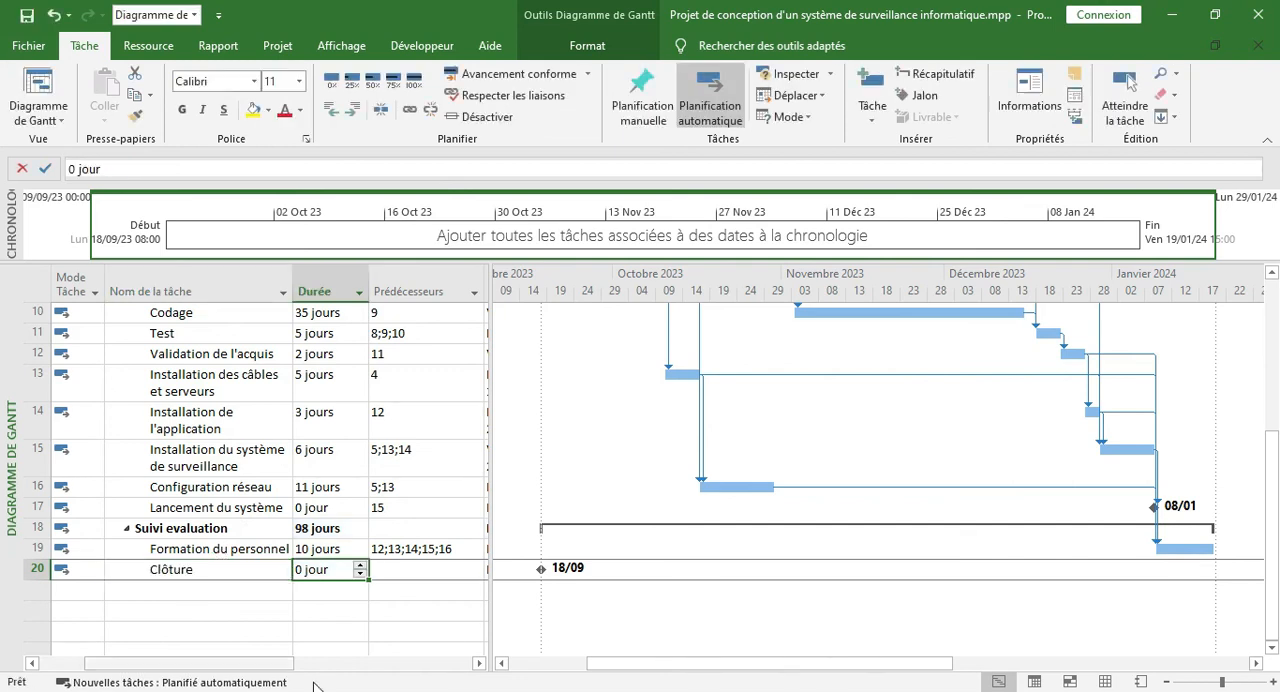
# Set task 19, Formation du personnel, as the predecessor of the Clôture milestone and review the schedule
pyautogui.click(156, 546)
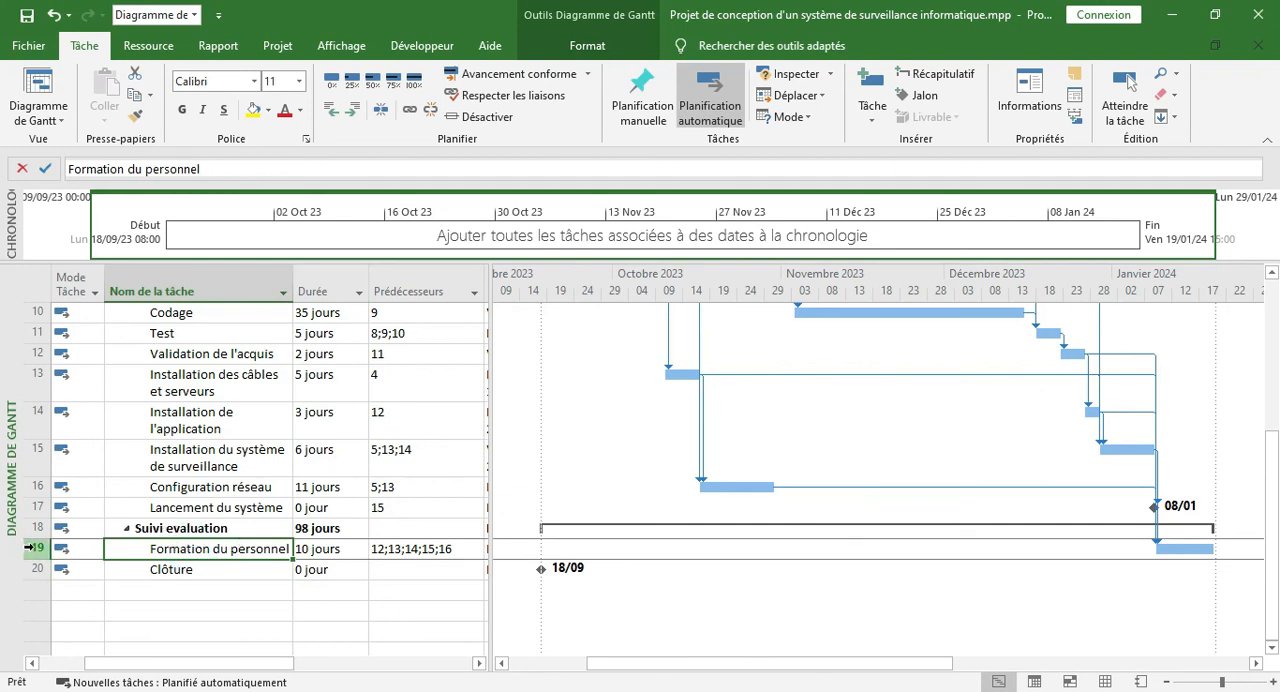
pyautogui.click(400, 570)
pyautogui.write('&')
pyautogui.press('BackSpace')
pyautogui.write('19')
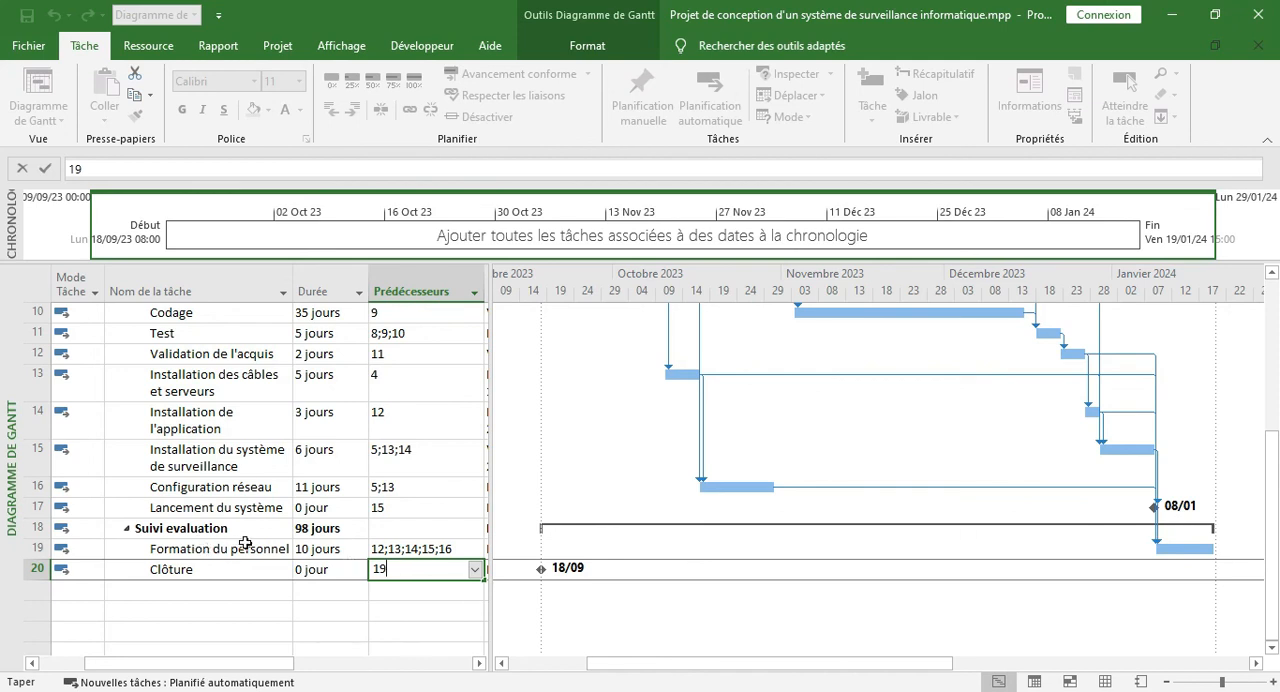
pyautogui.press('Return')
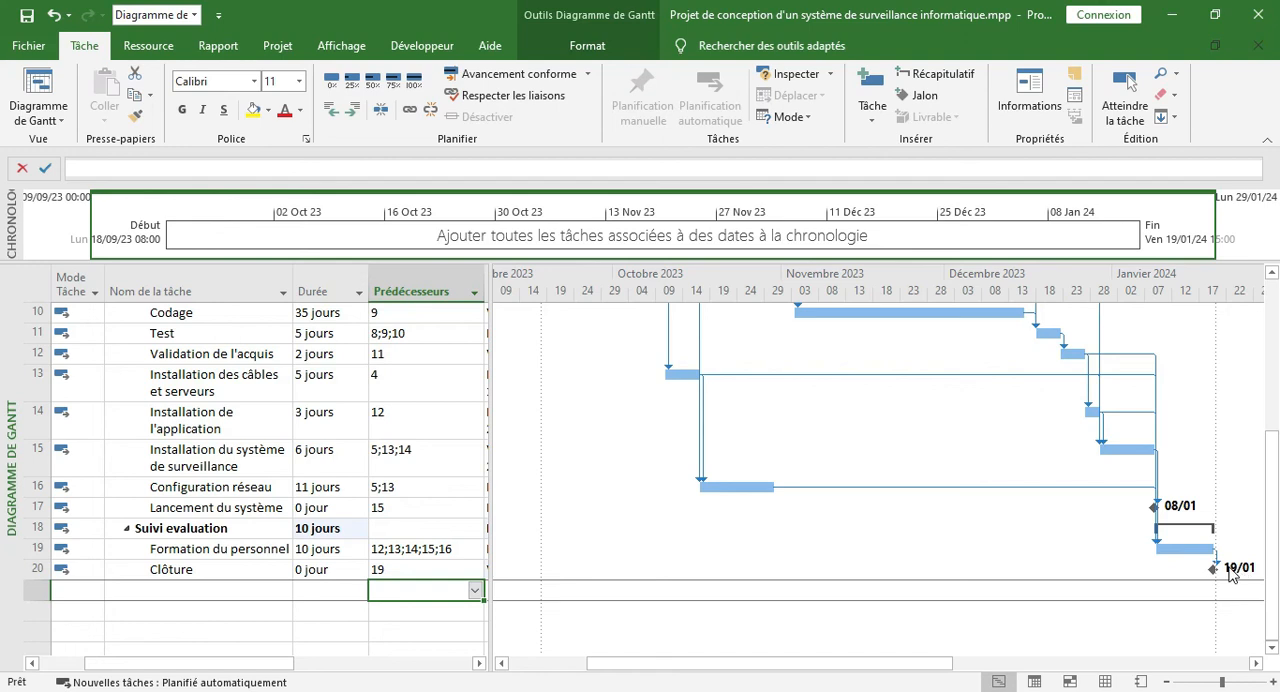
pyautogui.scroll(5, 1250, 450)
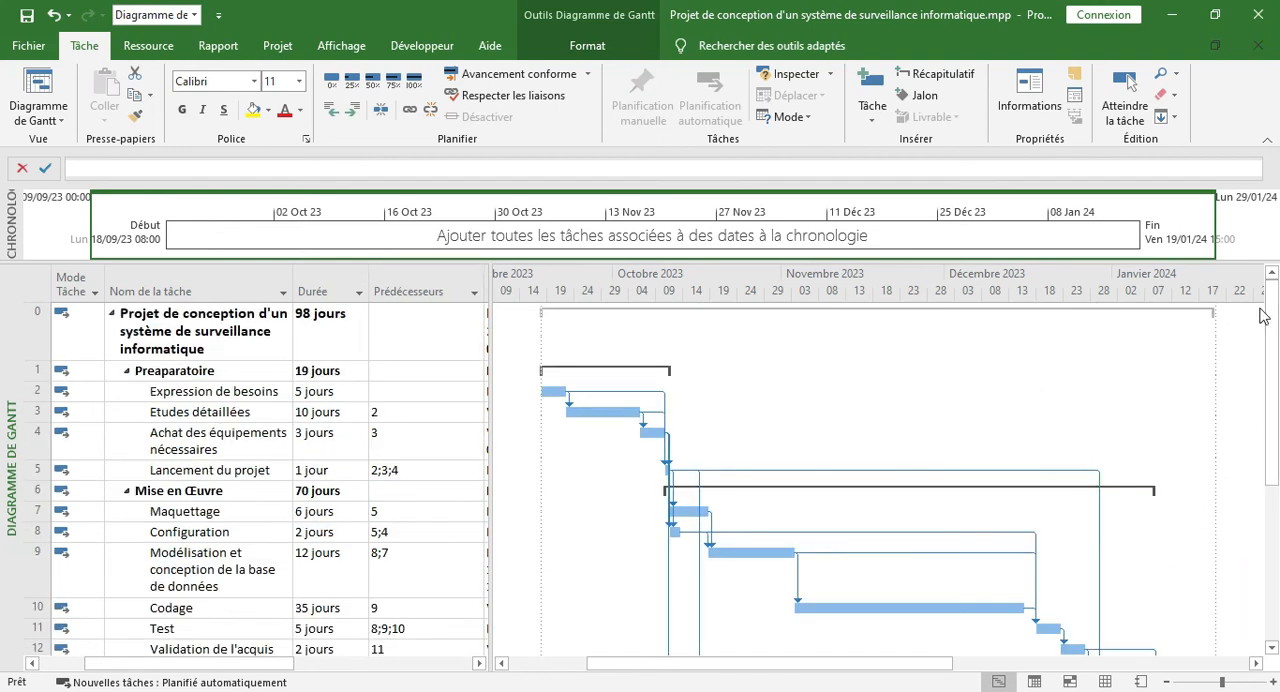